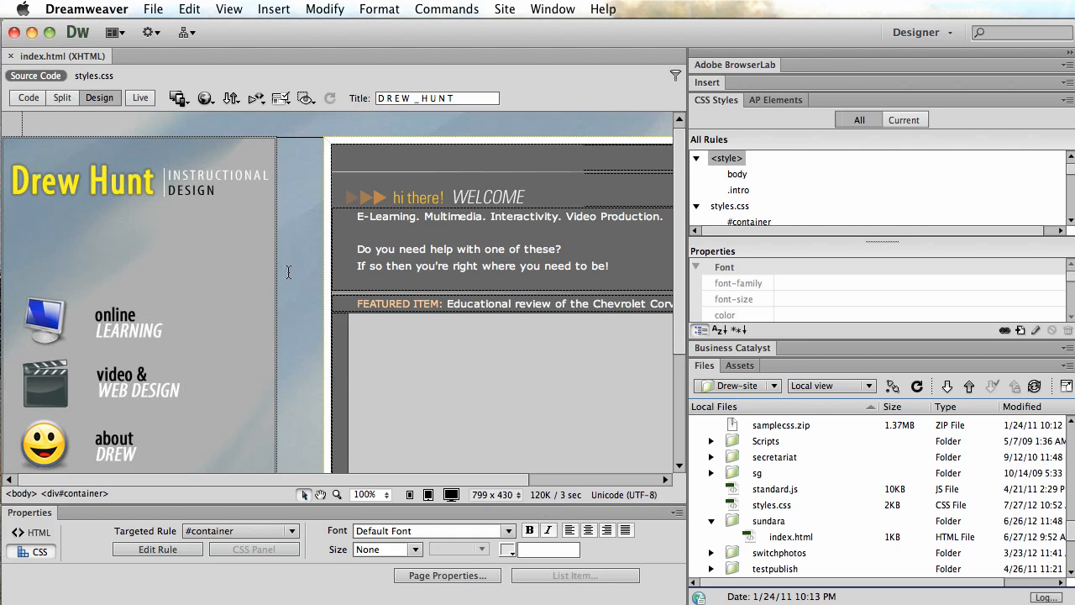
Examine the two-column layout of the open index.html page, inspecting the left and right column divs inside the container
scroll(291, 274, down, 5)
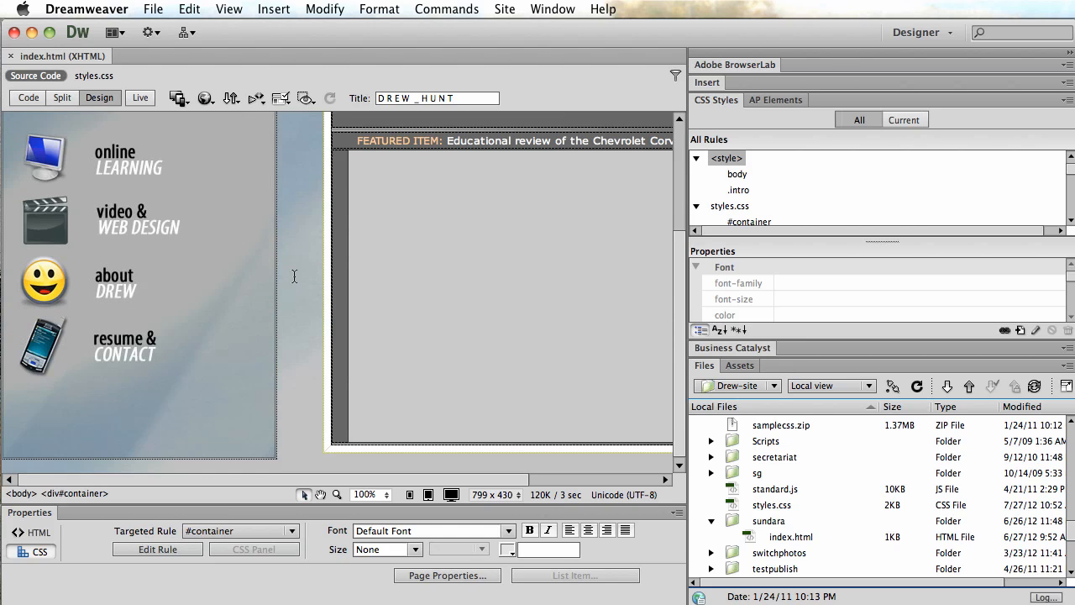
scroll(294, 276, up, 5)
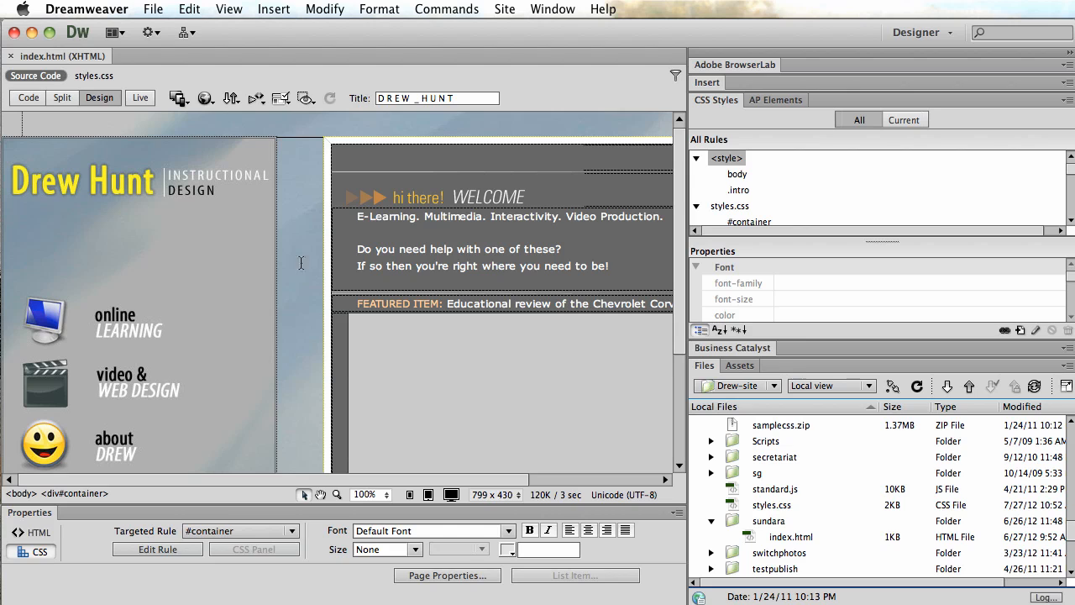
click(277, 248)
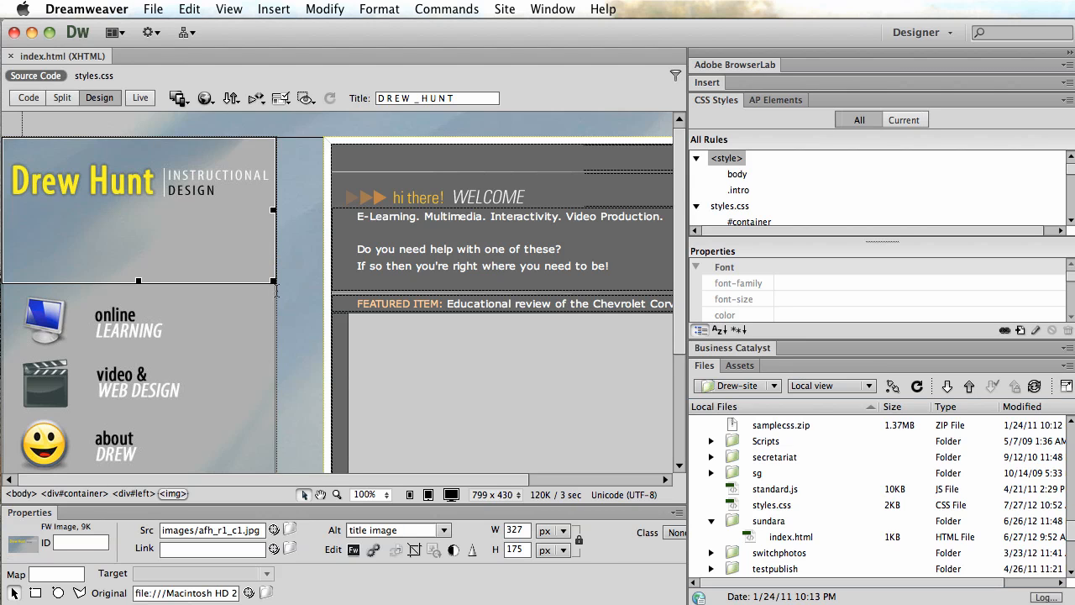
click(274, 294)
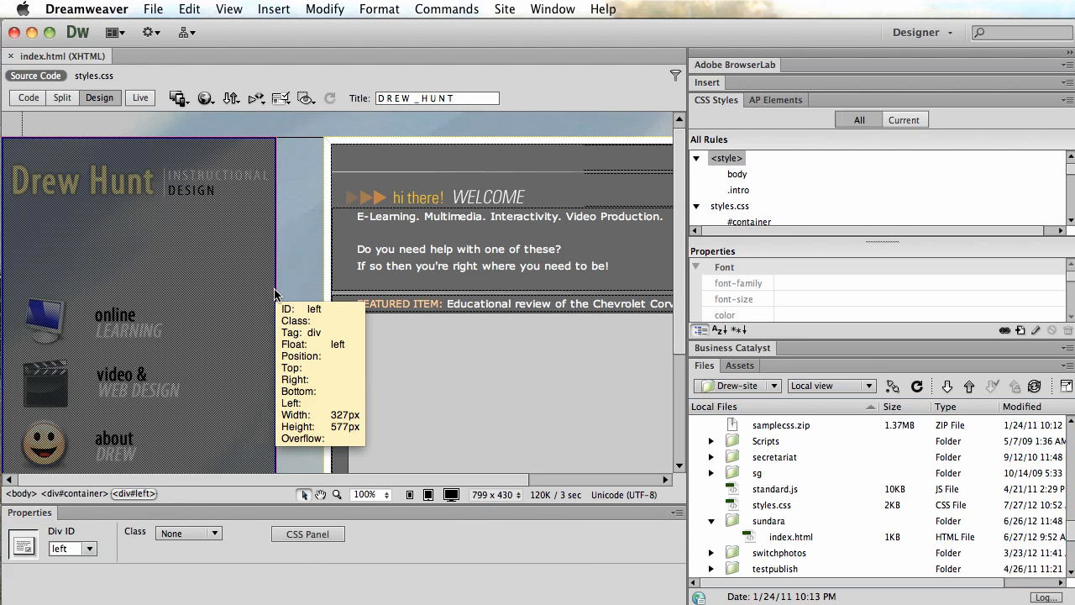
click(326, 262)
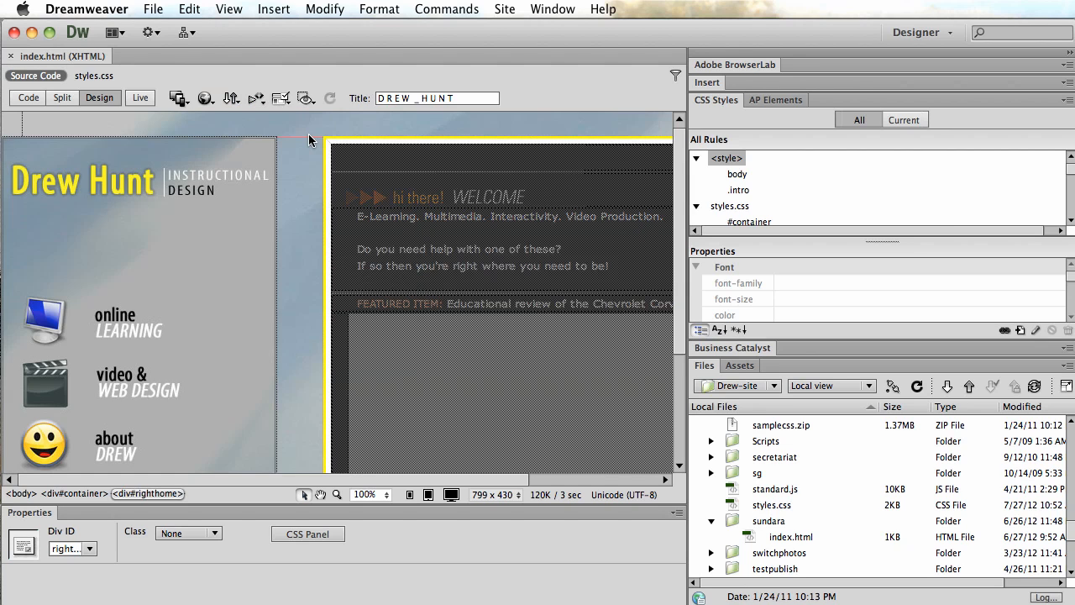
click(297, 219)
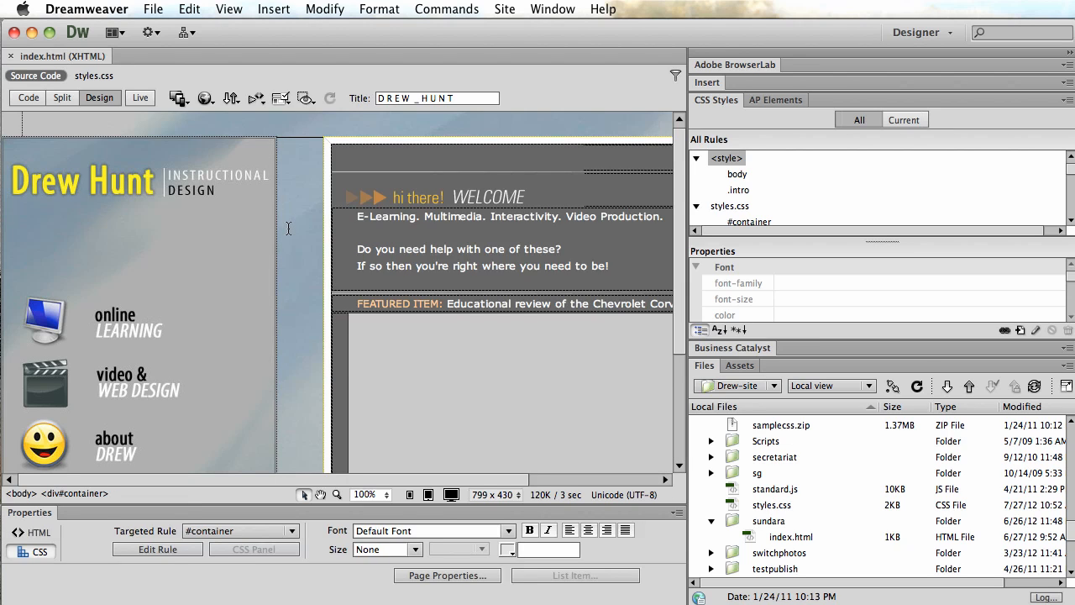
Start a new site and create a CSSColumns folder inside class-sites as its local site folder
click(509, 8)
click(520, 32)
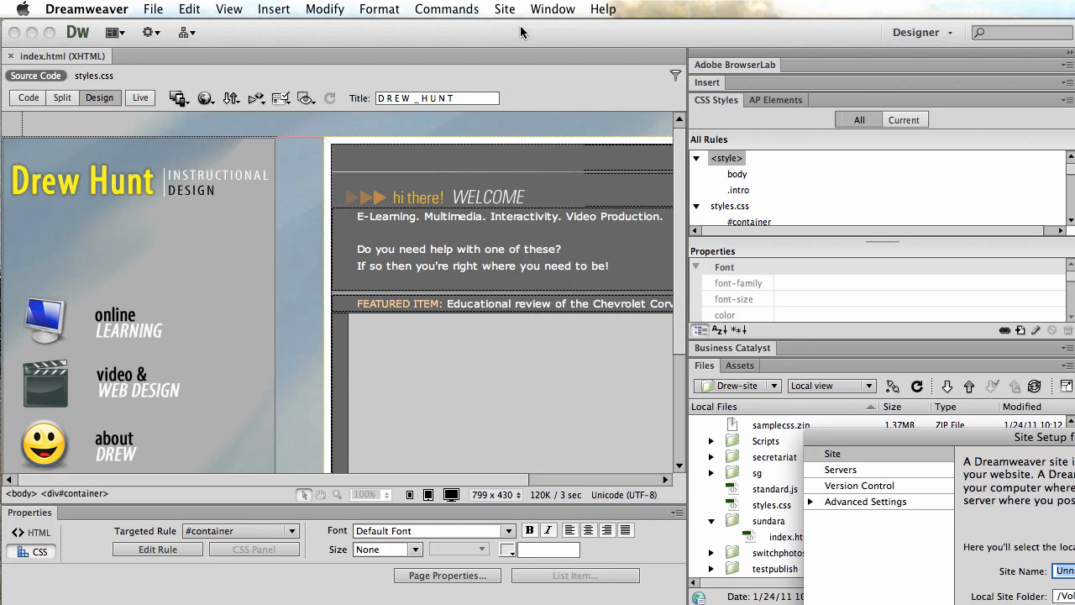
drag(1010, 438, 663, 235)
click(824, 303)
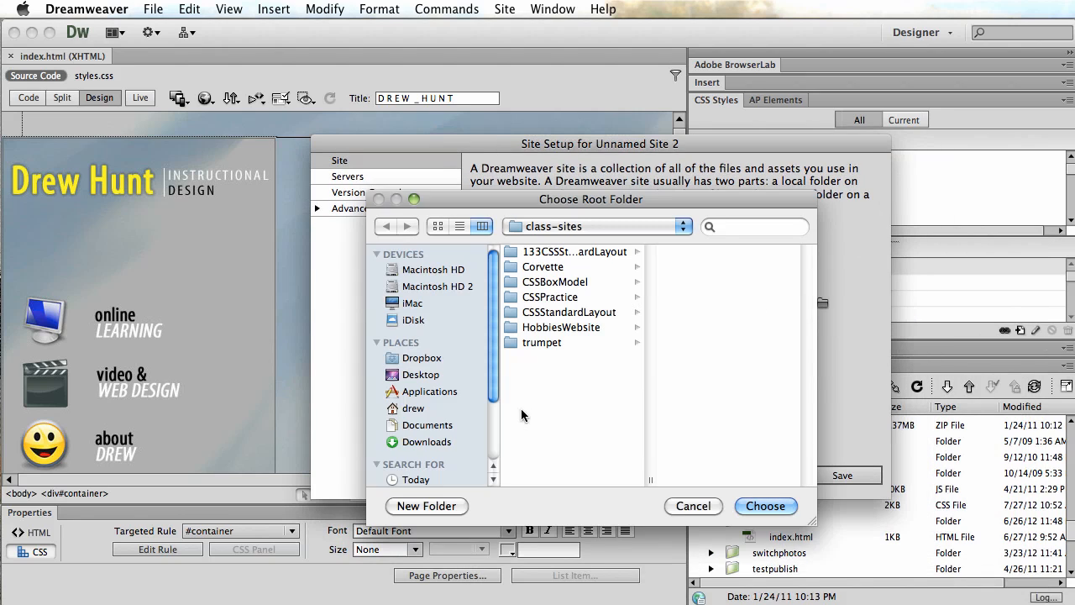
click(451, 507)
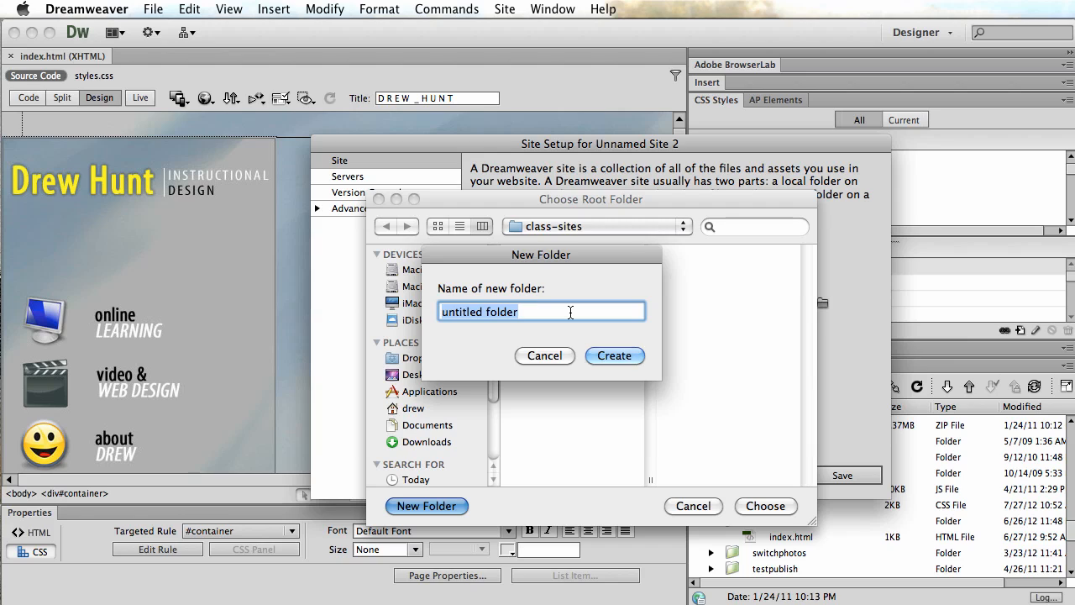
text(CSSColumns)
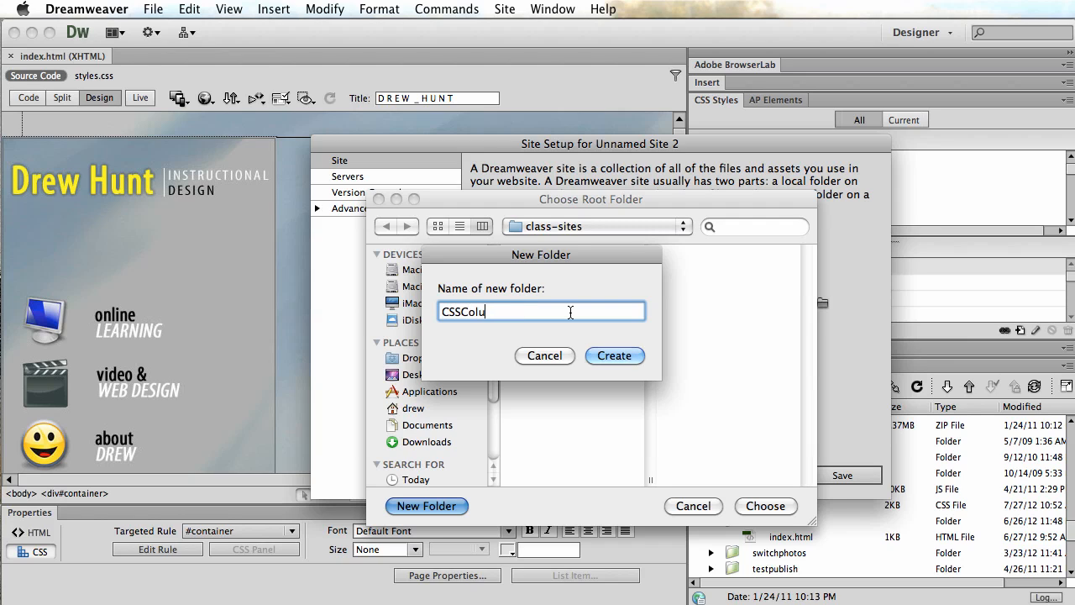
click(609, 353)
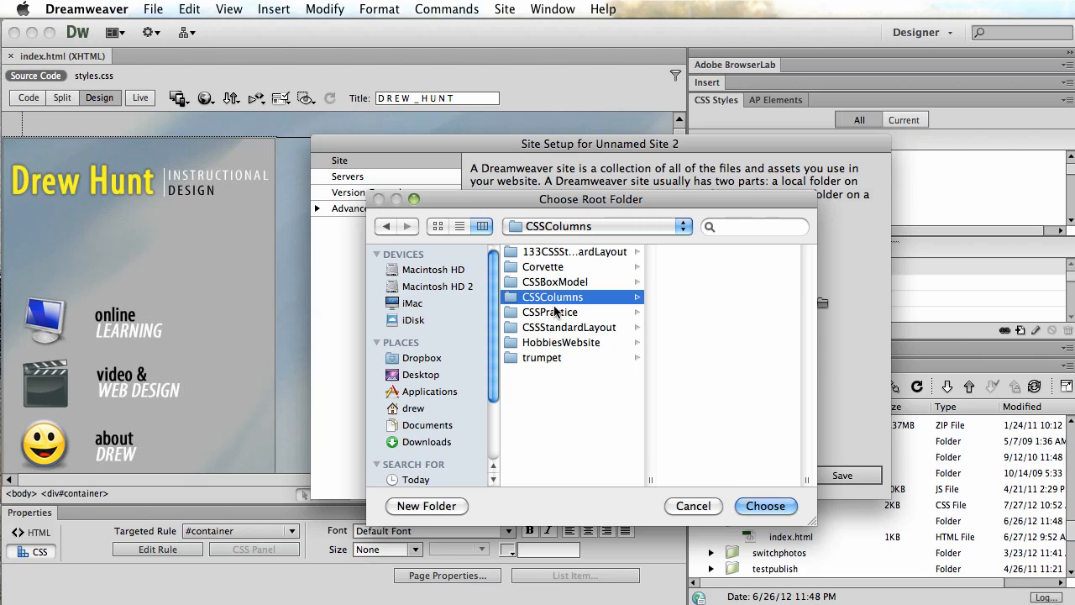
click(761, 506)
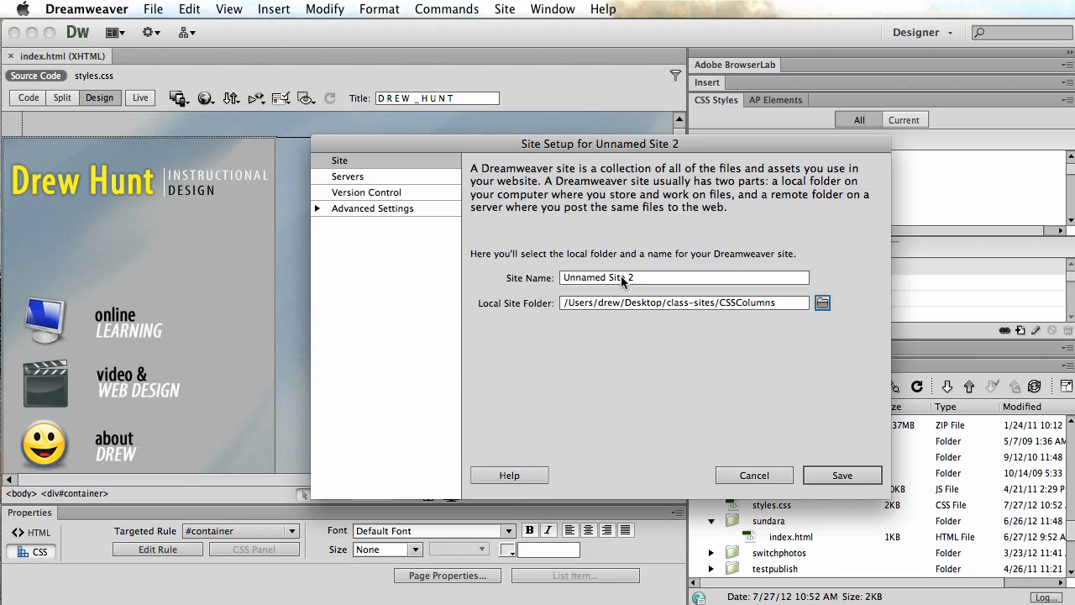
Name the site CSS Columns and save the site setup
triple_click(647, 278)
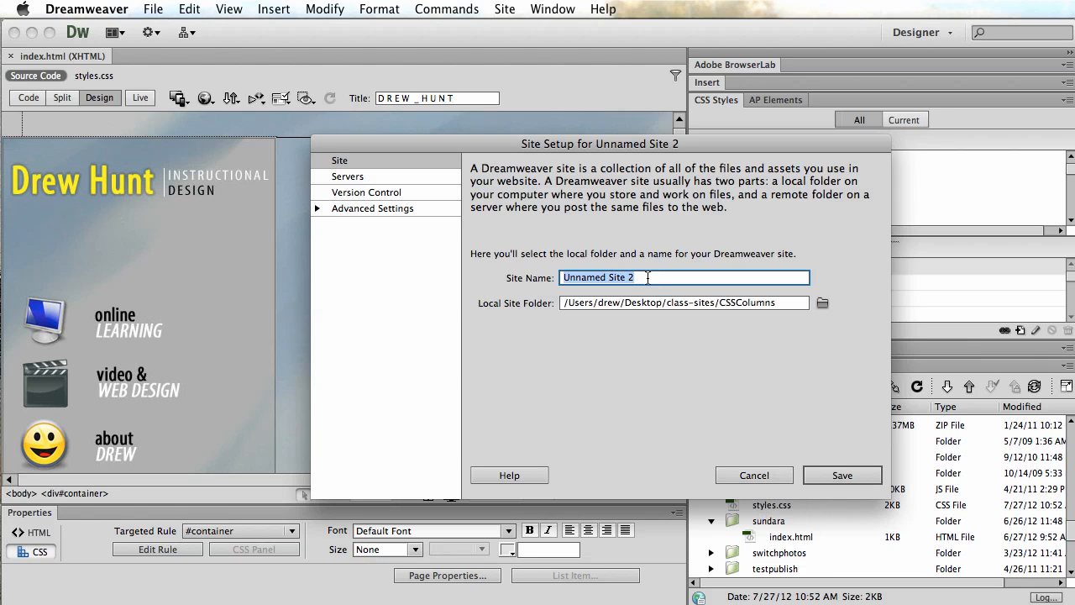
text(CSS Colu)
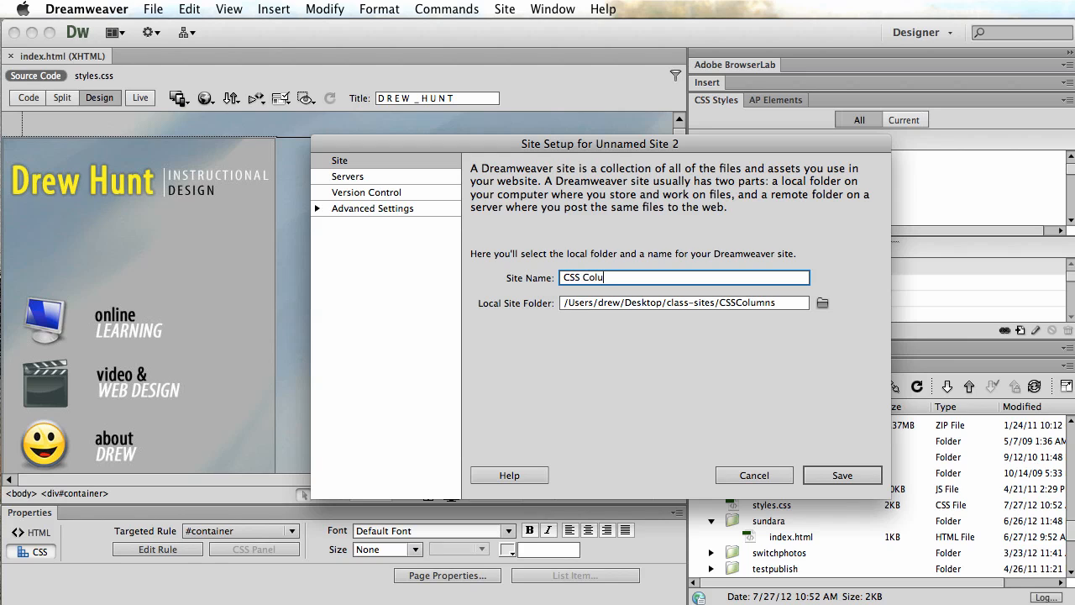
text(mns)
key(Return)
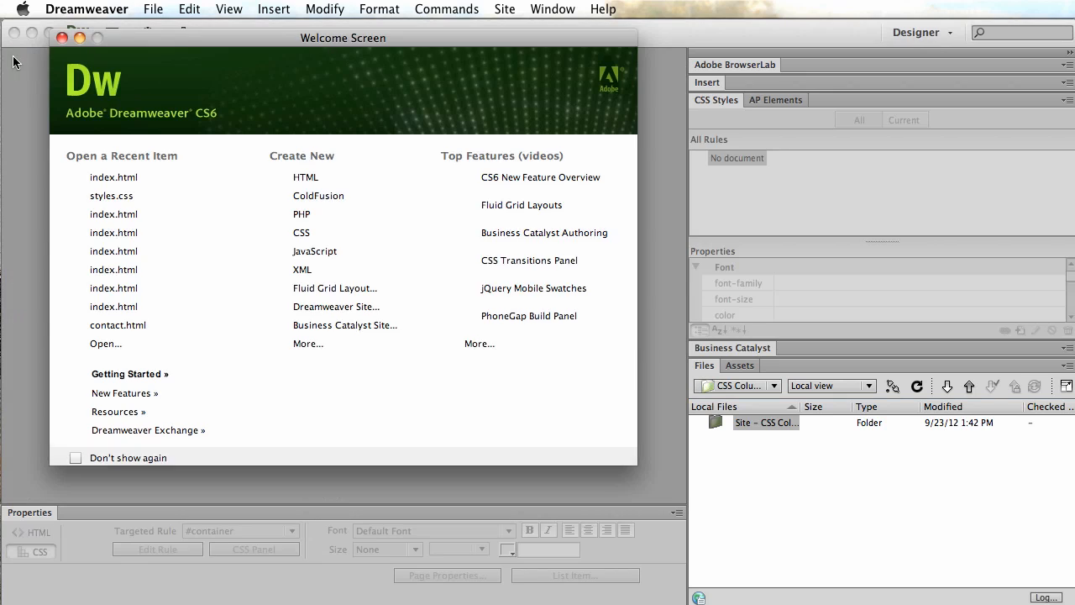
Close the open page and create a blank HTML page with no layout and the HTML 5 doctype
click(10, 55)
click(152, 10)
click(158, 30)
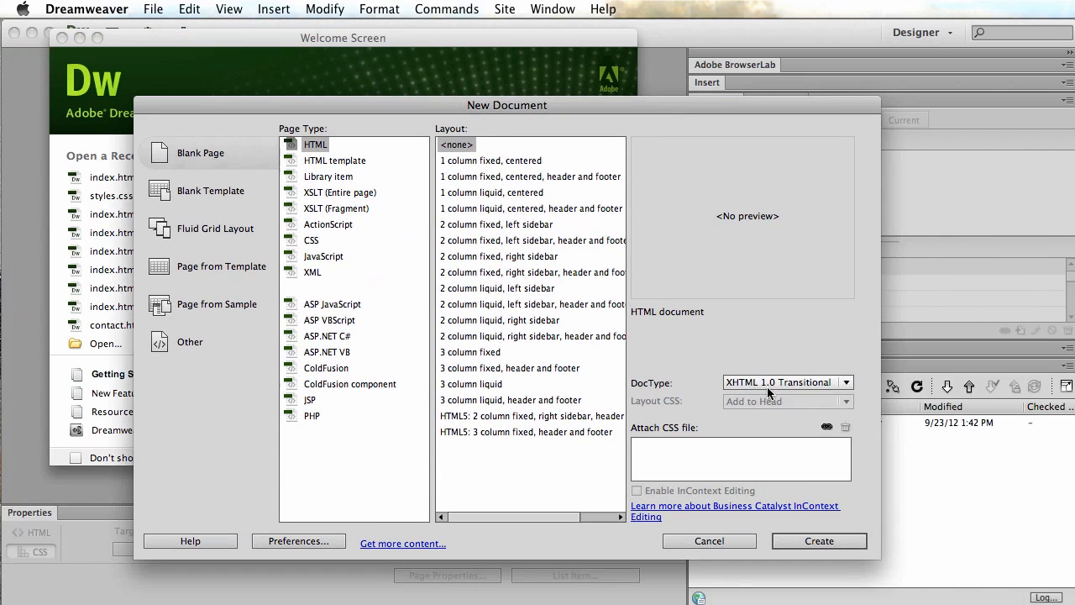
click(764, 382)
click(758, 363)
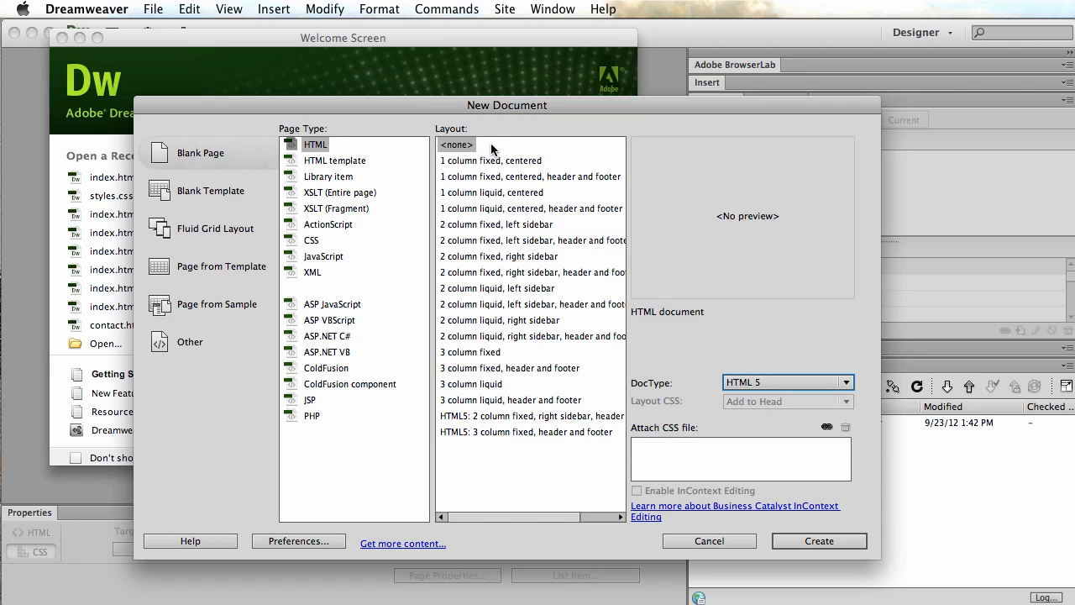
click(828, 541)
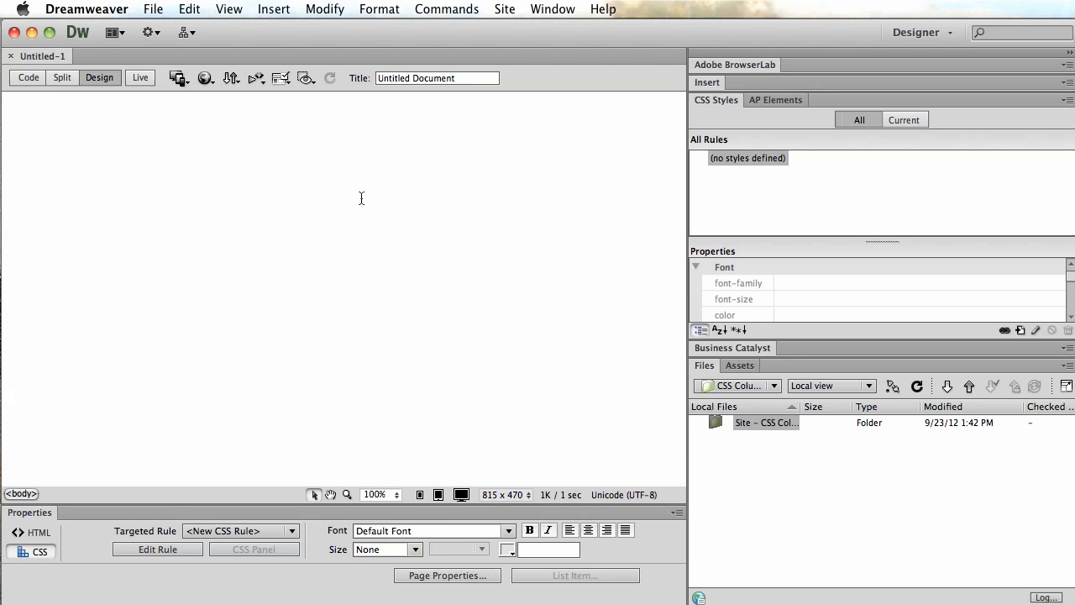
Save the new page as index.html in the CSSColumns site folder
click(156, 8)
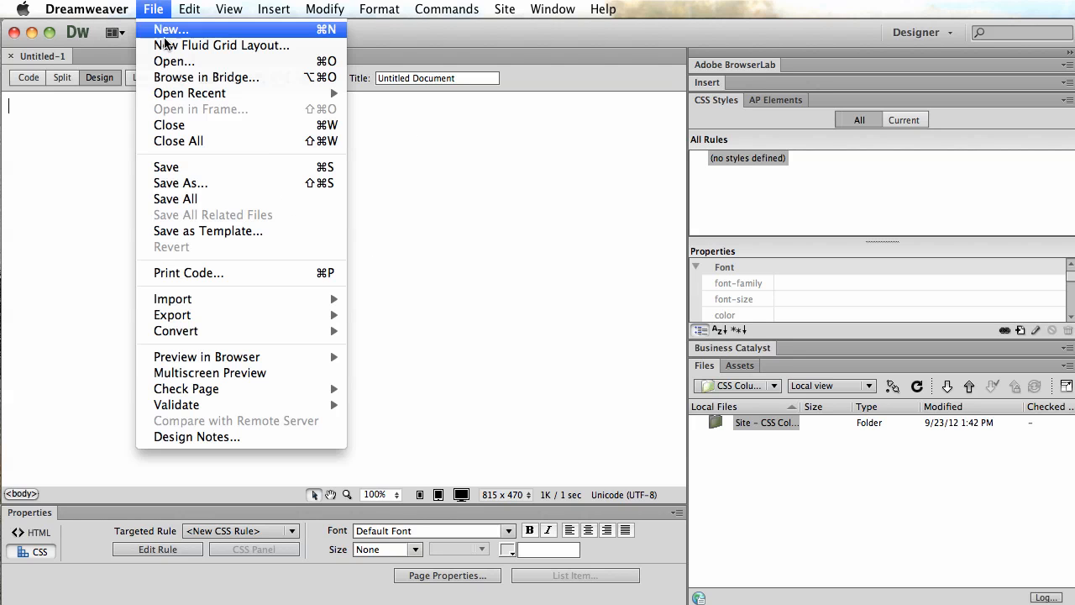
click(175, 170)
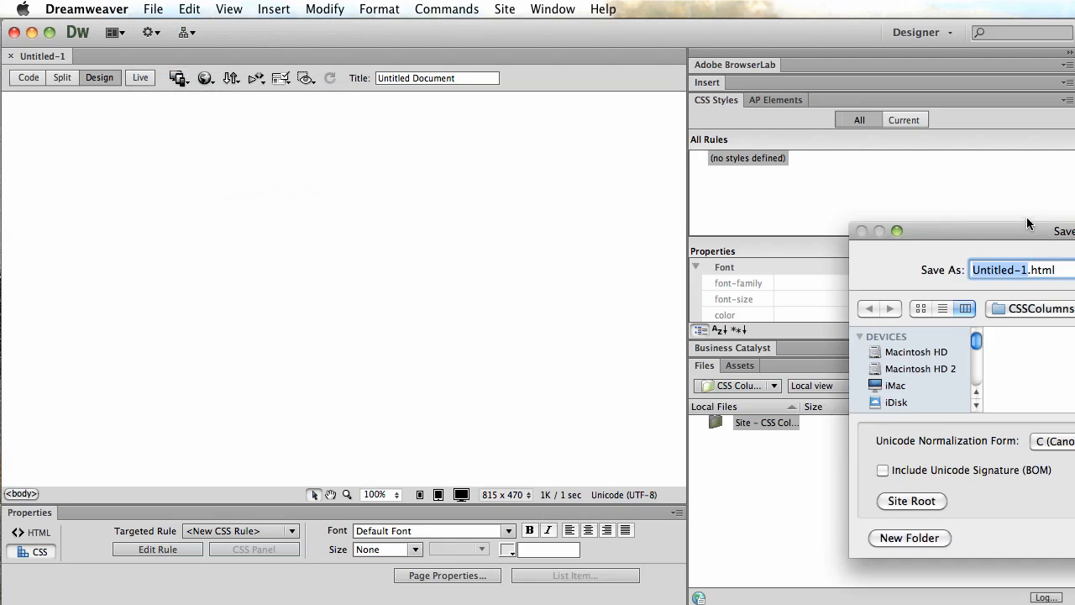
drag(1030, 228, 388, 176)
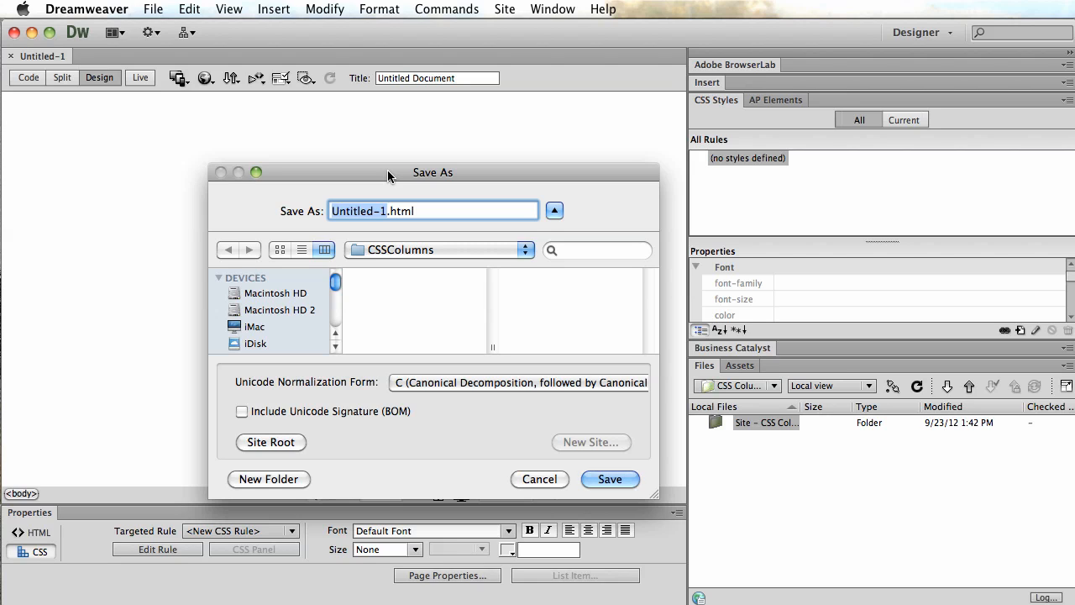
text(index)
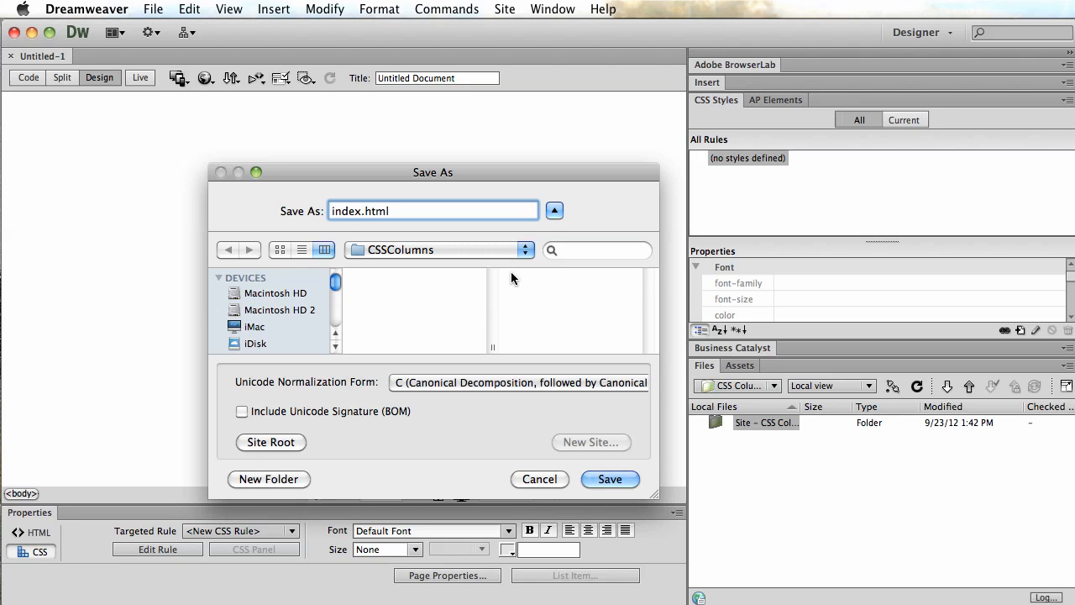
click(610, 479)
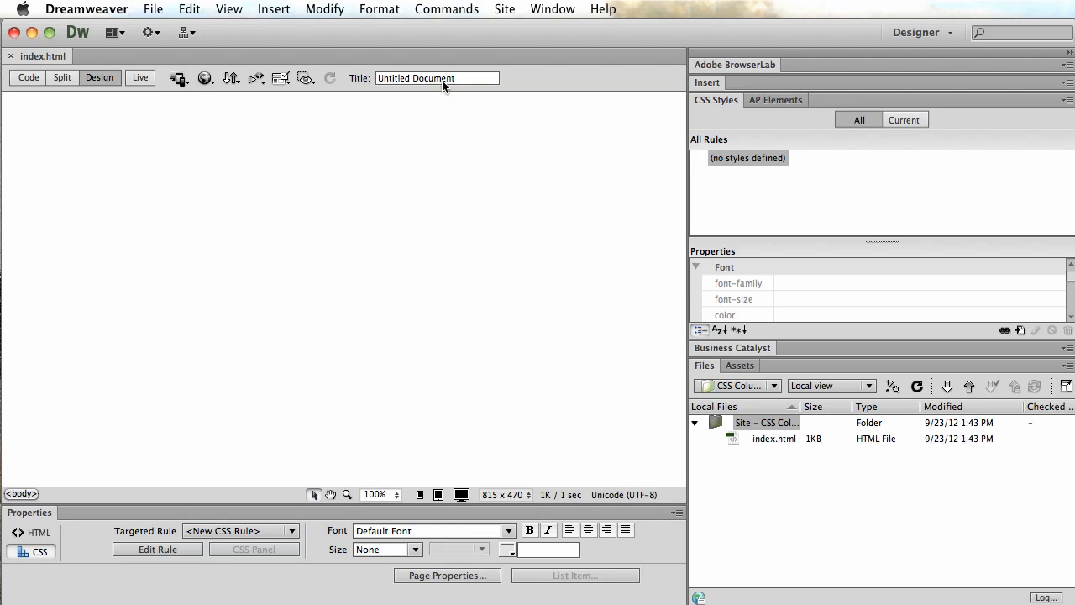
Set the page title to CSS Columns and save the page
click(398, 78)
text(CSS Columns)
key(Return)
click(118, 8)
mouse_move(153, 9)
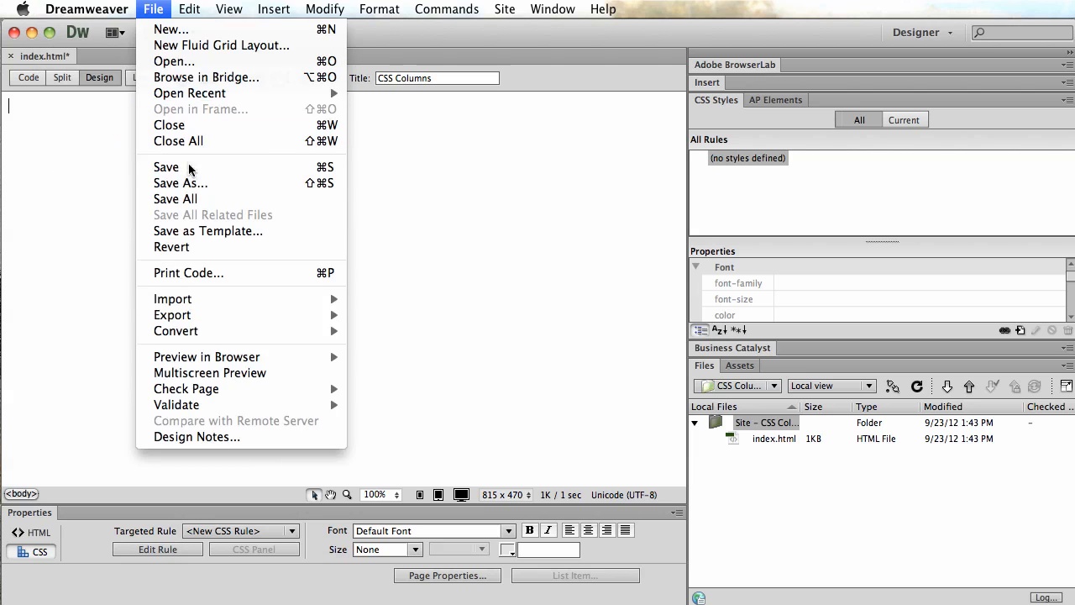
click(189, 167)
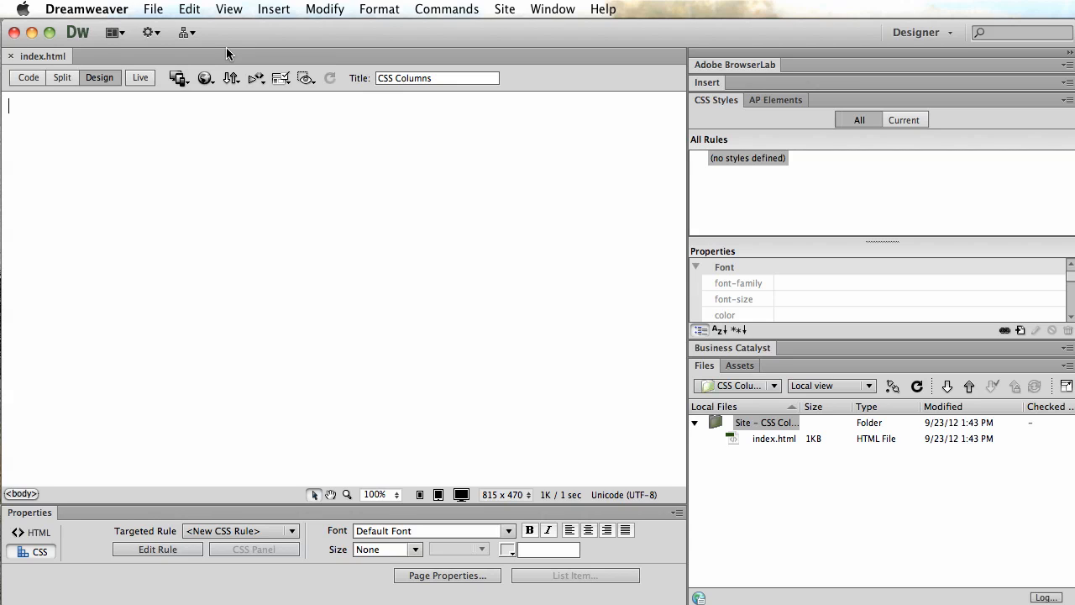
Add an empty div inside the body in the code, with its opening and closing tags on separate lines
click(28, 78)
click(146, 204)
key(Return)
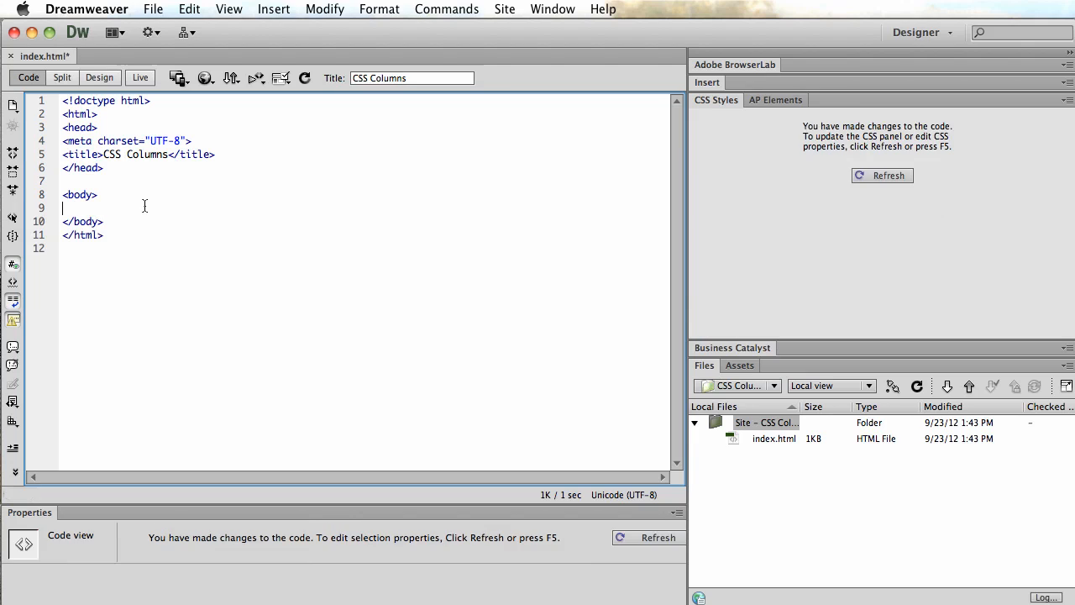
text(<div)
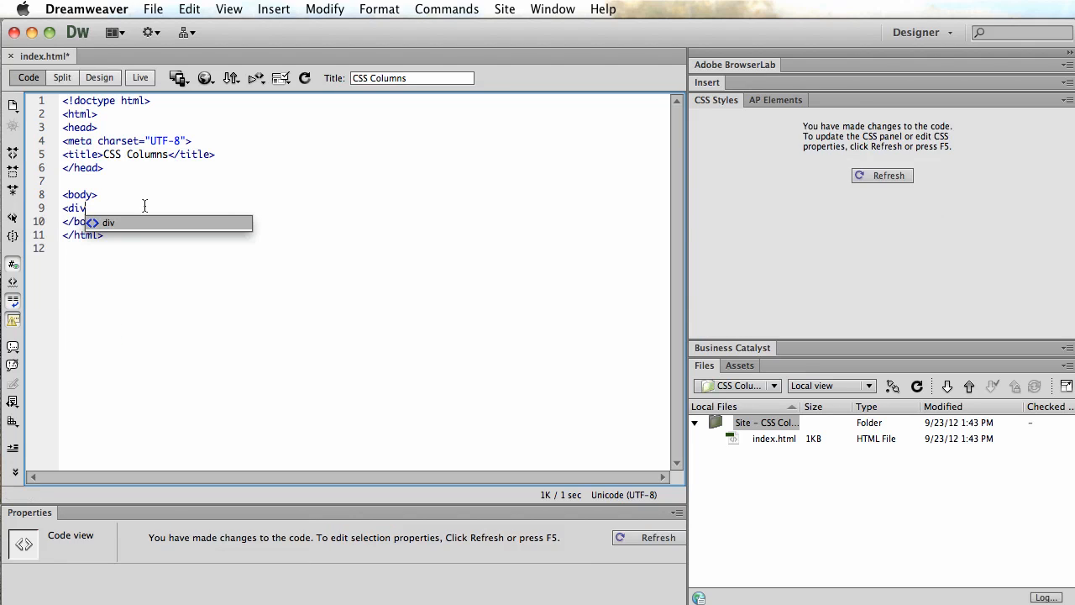
text(></div>)
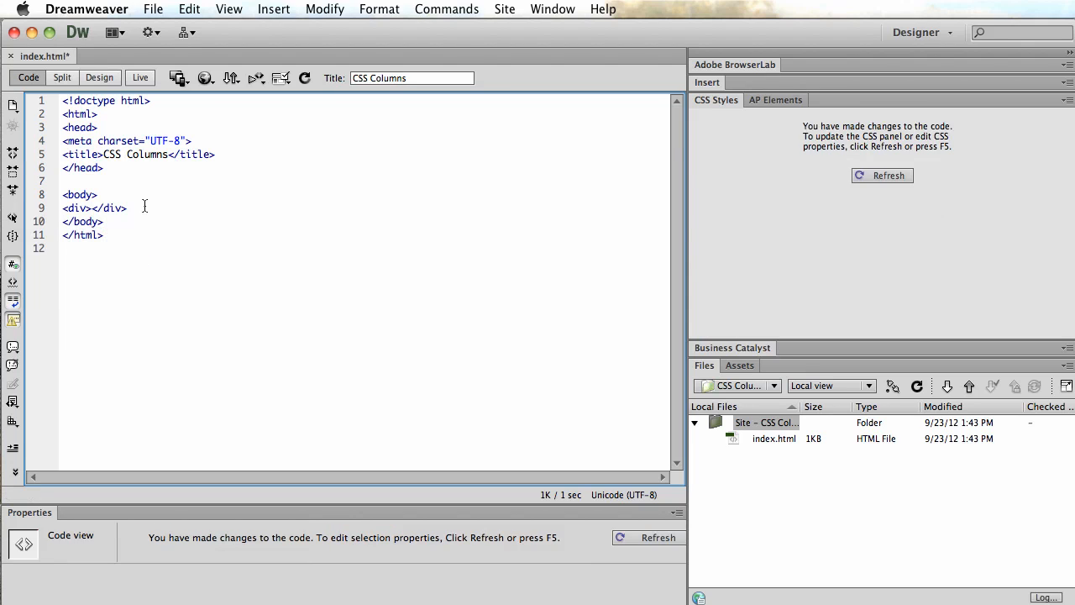
key(Return)
text(<)
key(BackSpace)
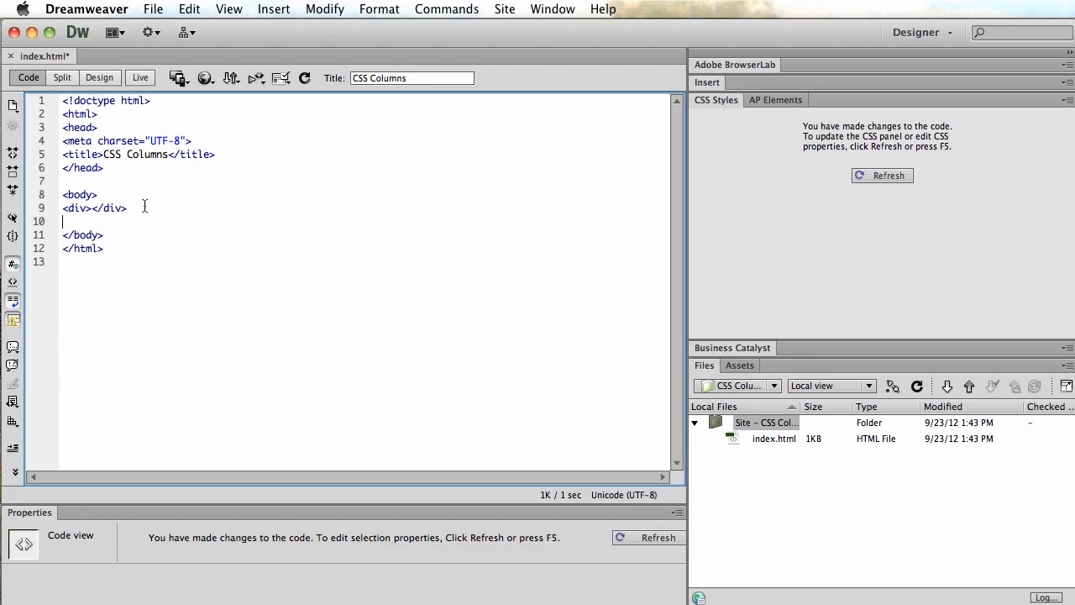
click(92, 208)
key(Return)
key(Return)
Assign the ID container to the new div in the page's visual layout
click(99, 78)
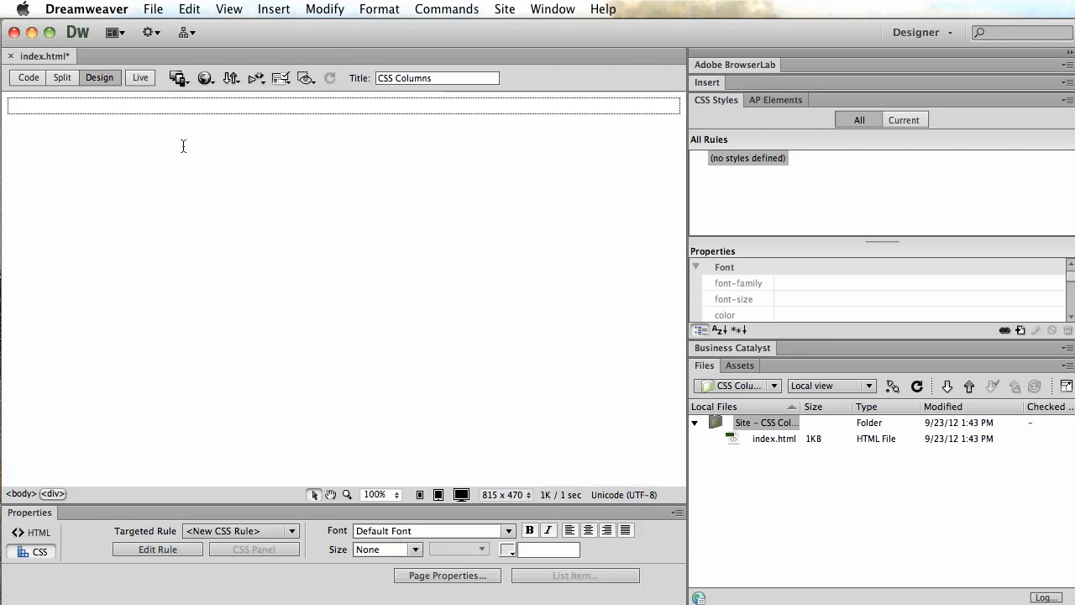
click(181, 113)
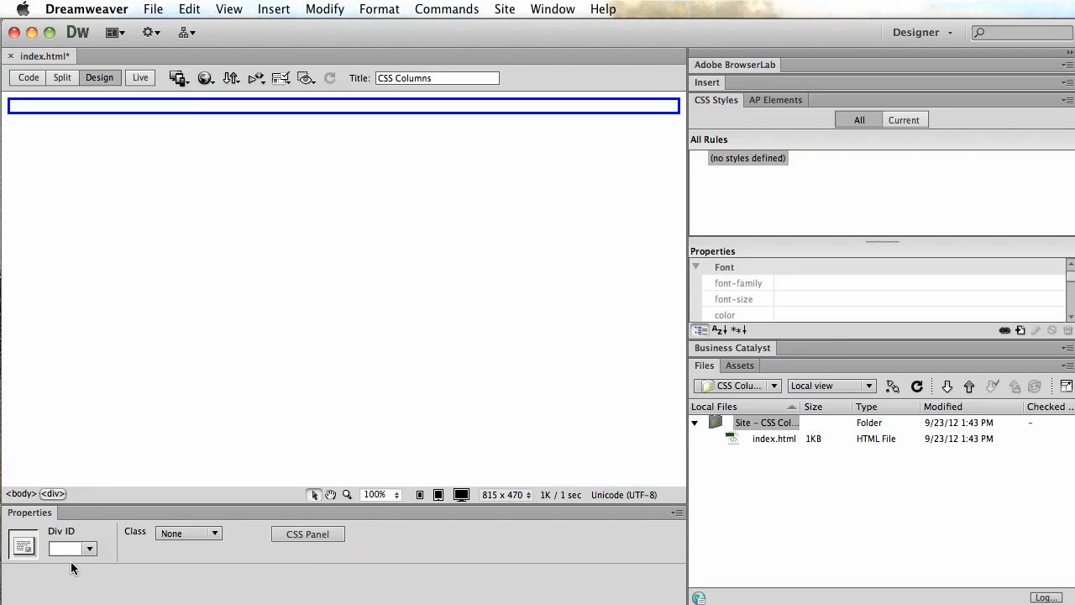
click(67, 551)
text(container)
key(Return)
click(107, 190)
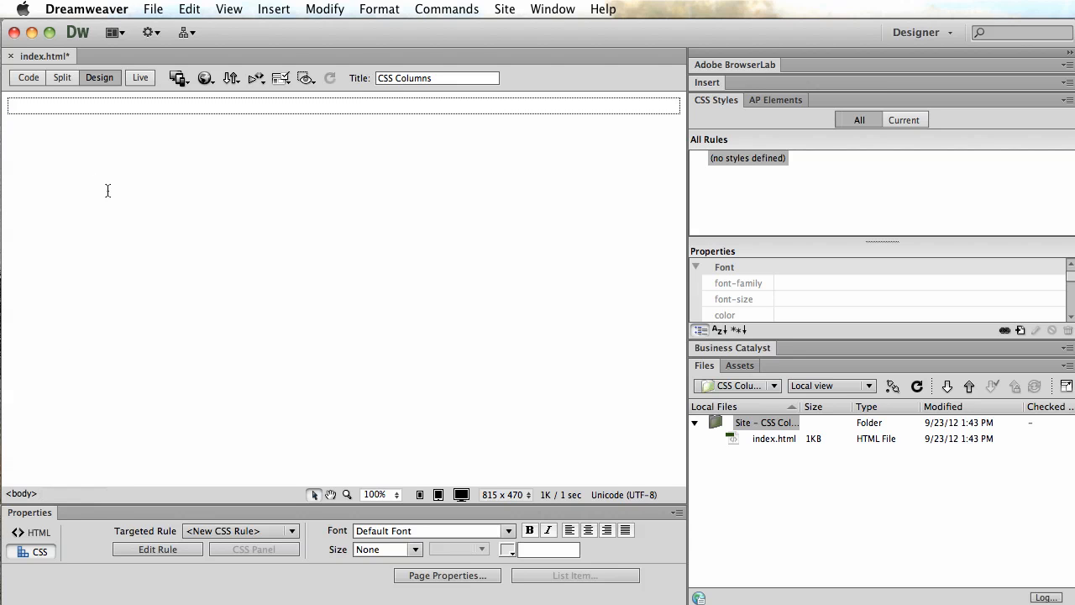
Show the HTML source code of the page for editing
click(29, 77)
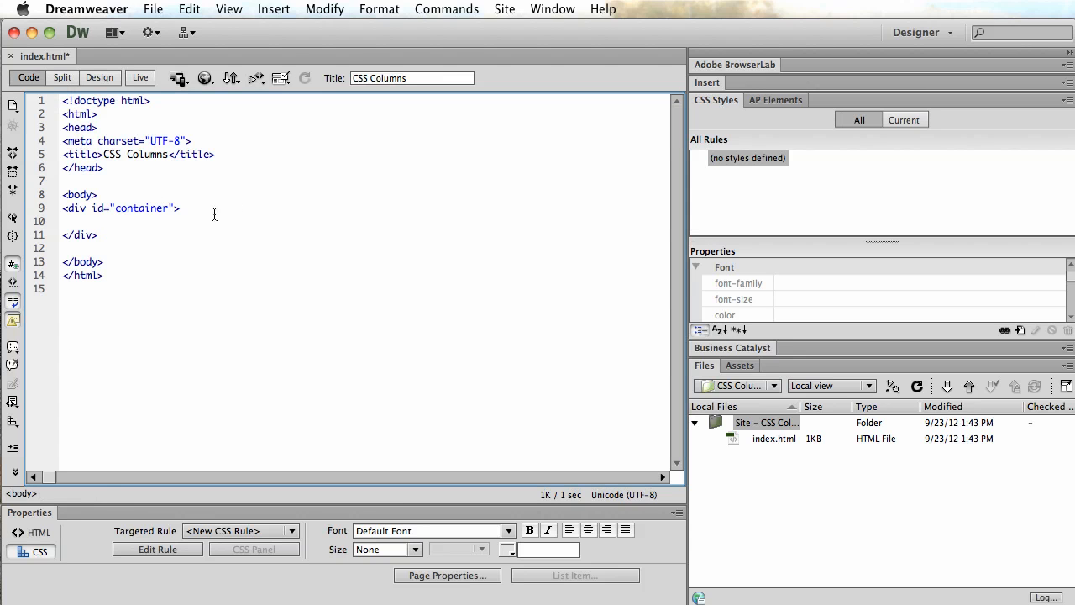
click(91, 216)
key(Return)
key(Up)
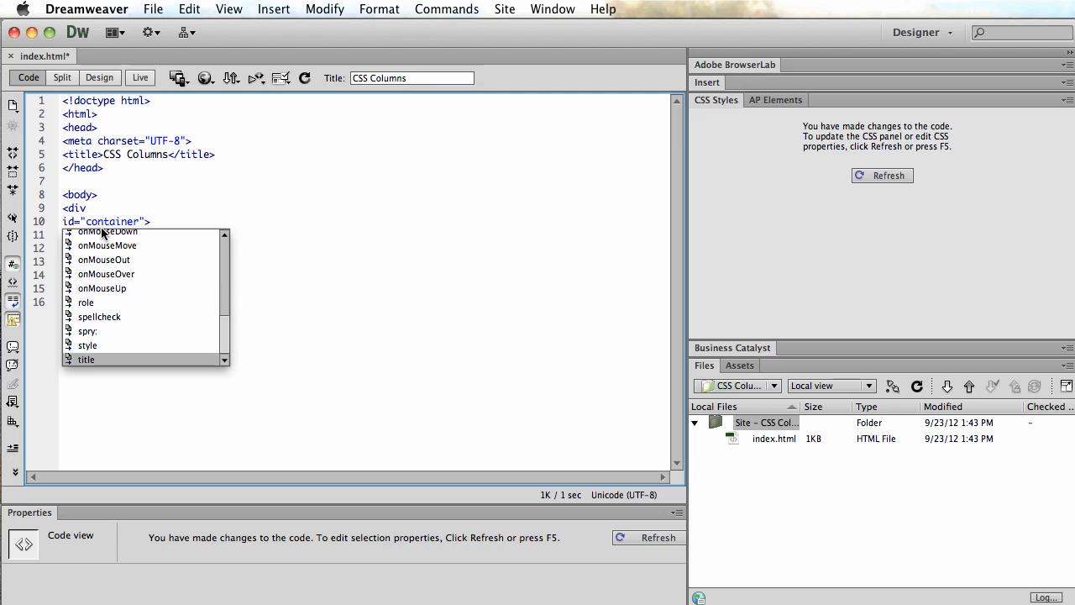
key(Escape)
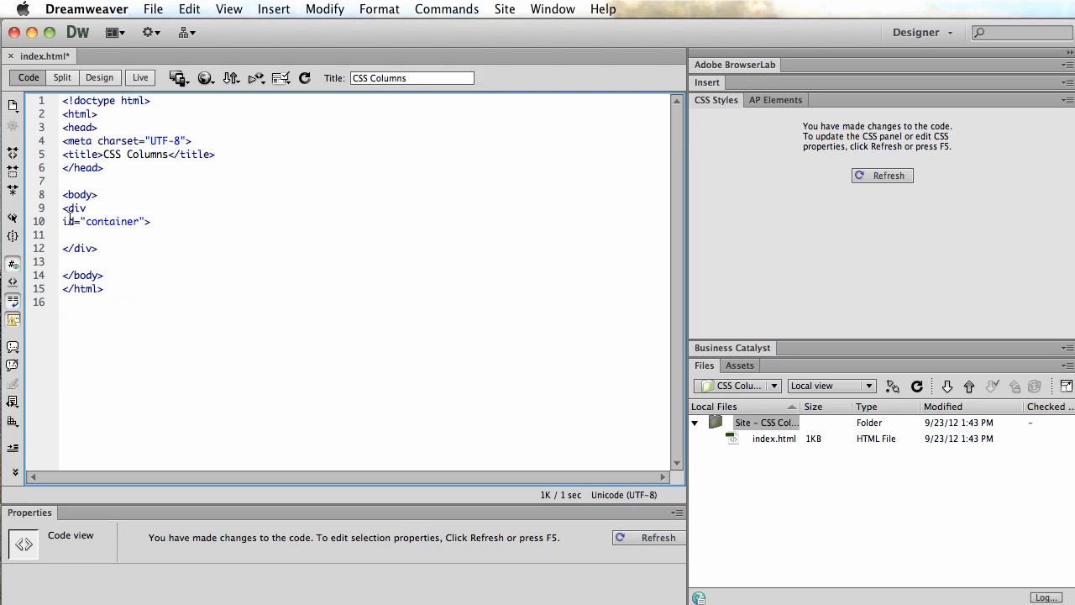
key(BackSpace)
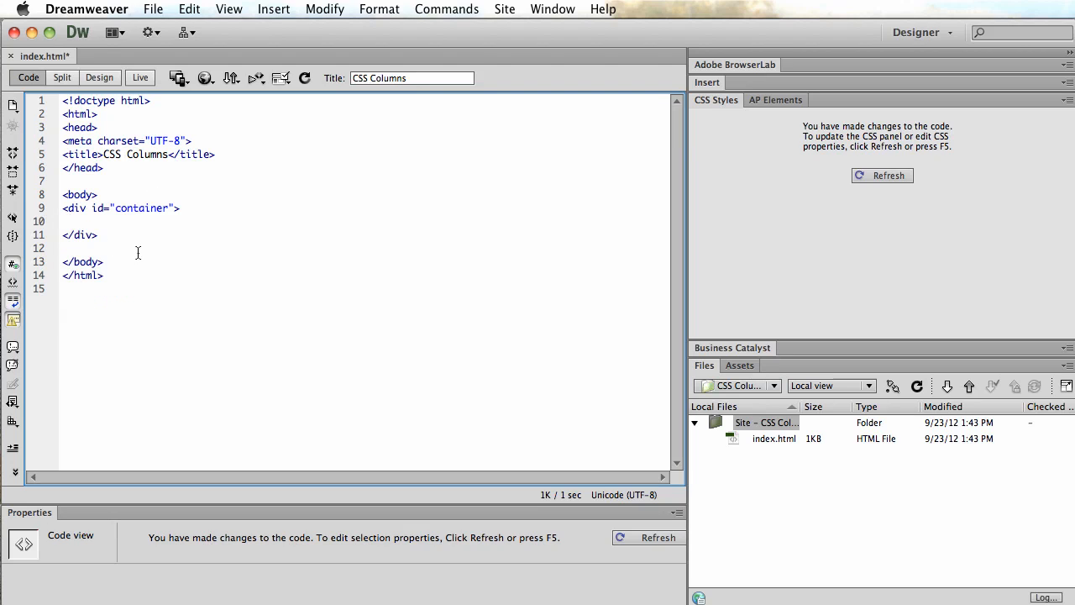
Make room inside the container div and add an empty, closed div with the ID left
key(Return)
key(Return)
key(Return)
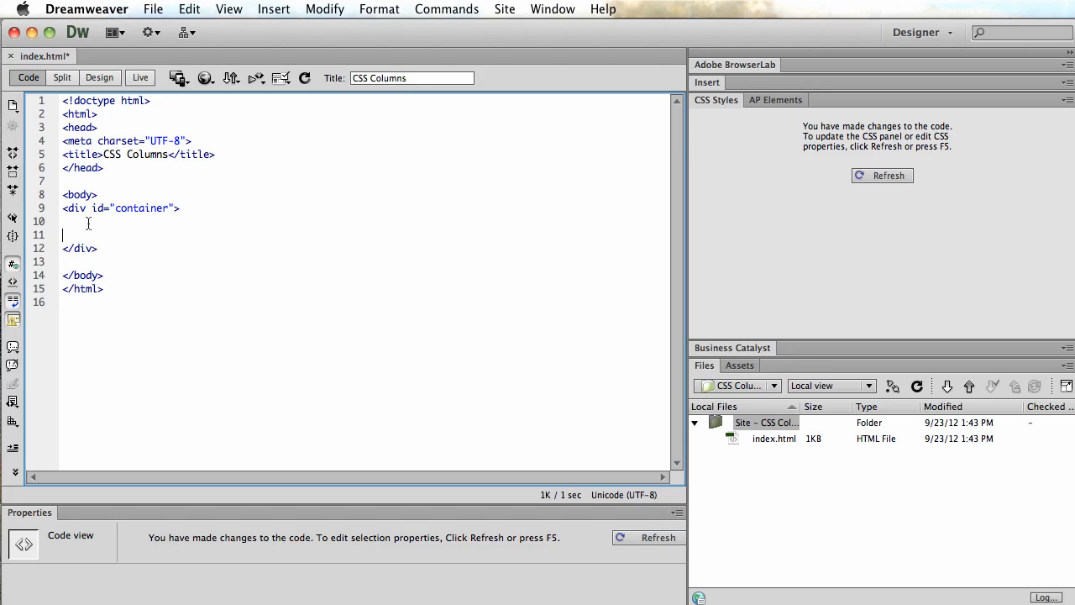
key(Up)
key(Up)
text(<di)
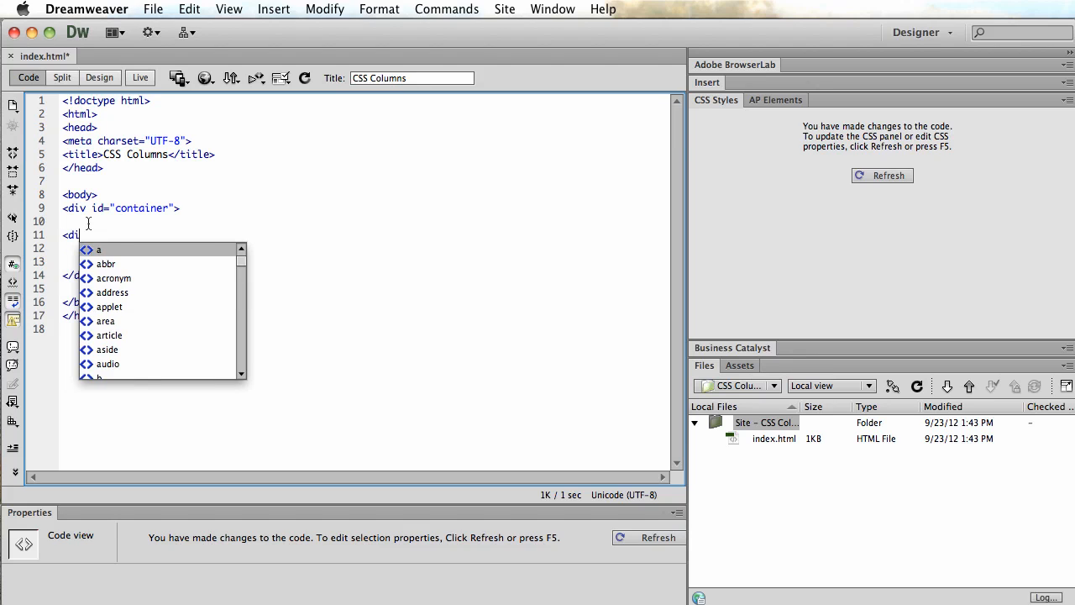
text(v;  id=)
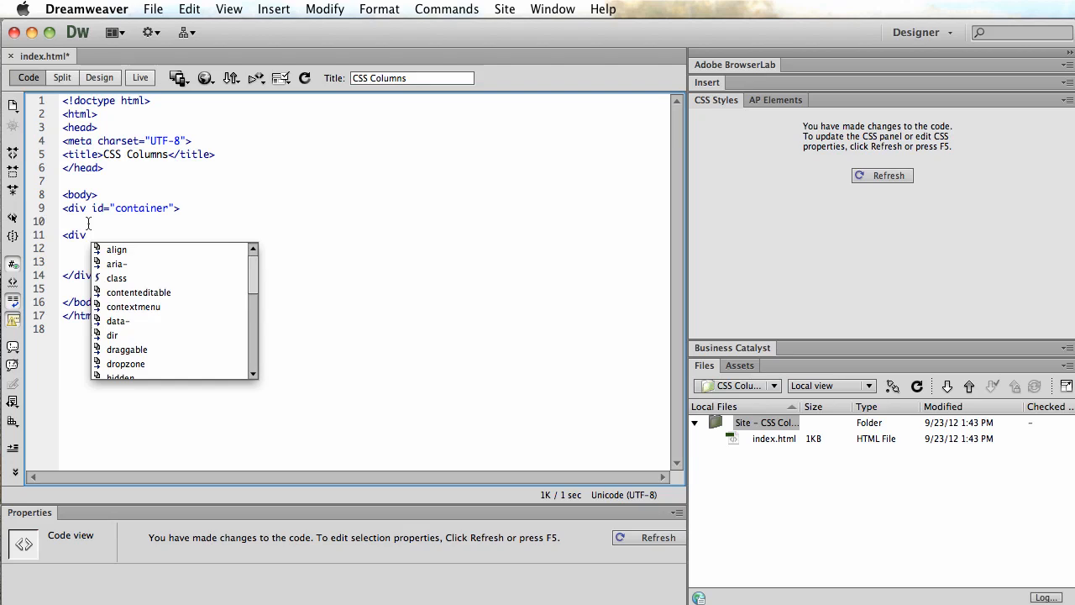
text("left".)
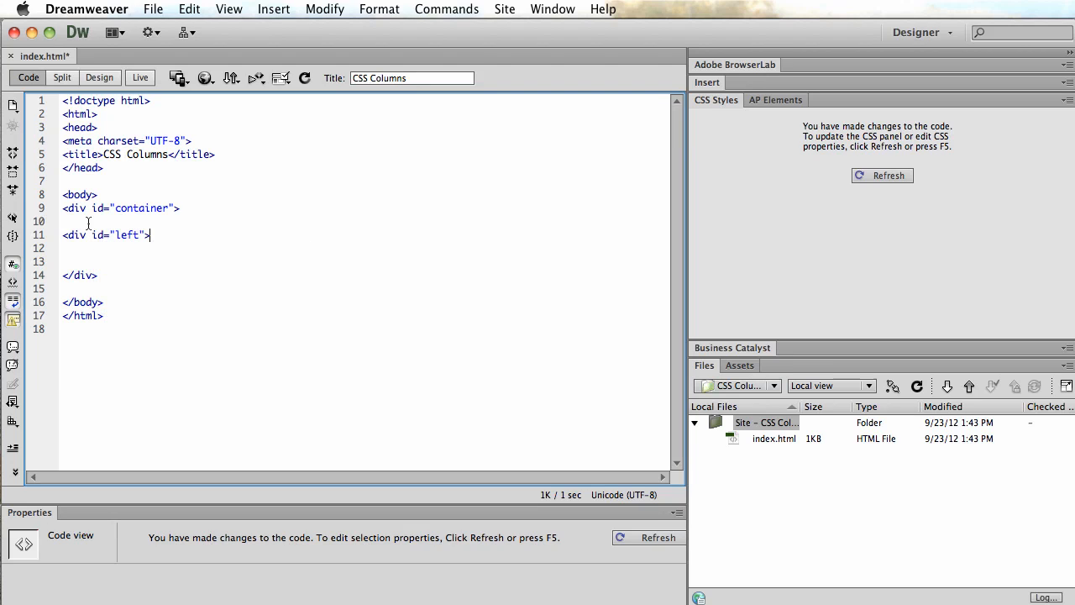
text(>)
Add an empty, closed div with the ID right on the line below the left div
key(Return)
text(<id)
key(BackSpace)
key(BackSpace)
text(div id)
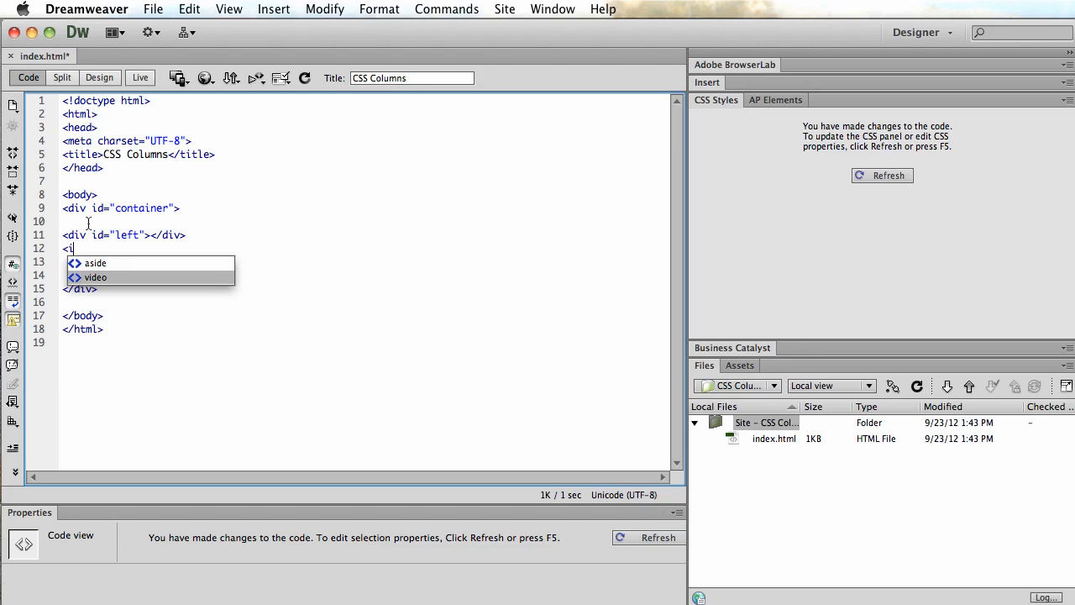
text(\")
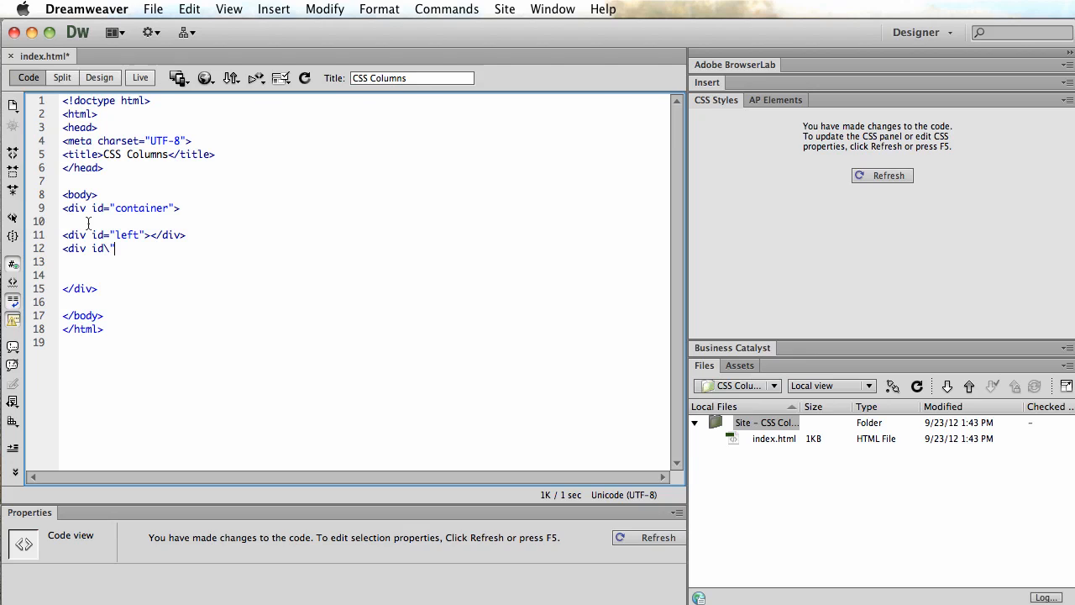
key(BackSpace)
text("right)
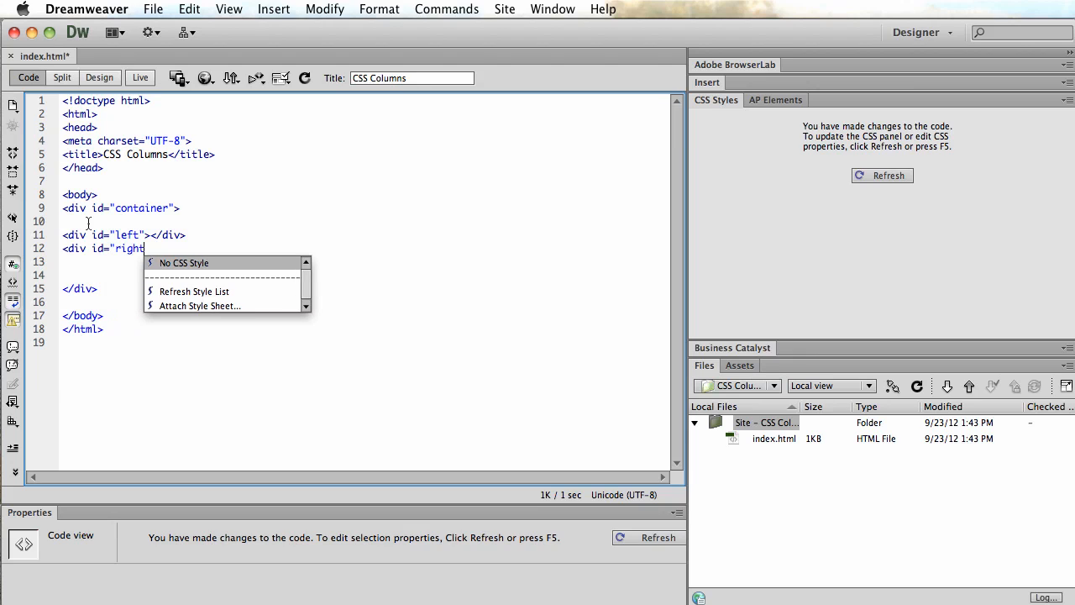
text("><)
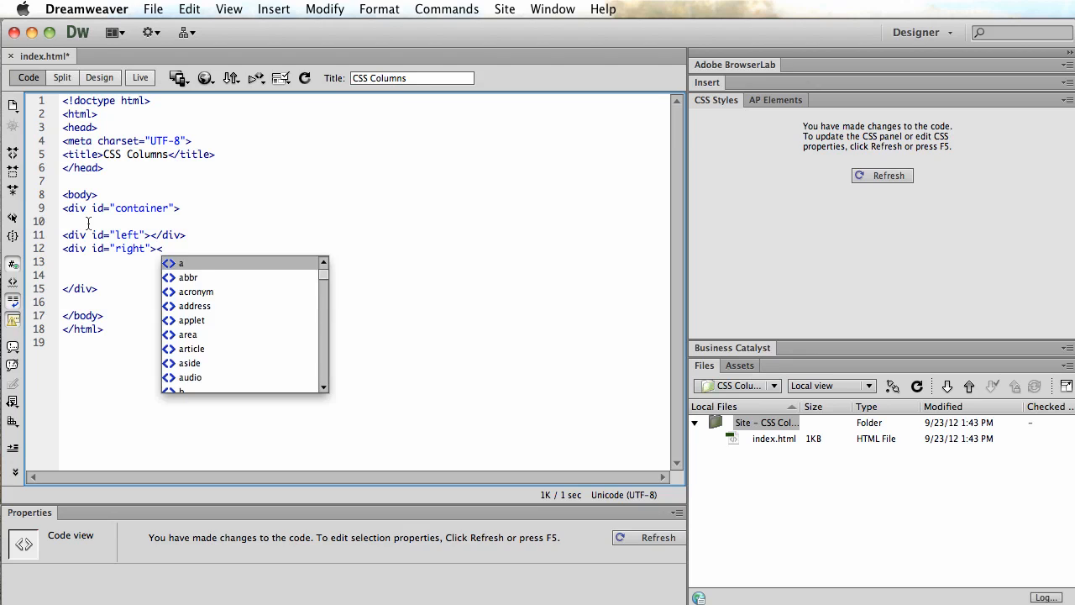
text(/div>)
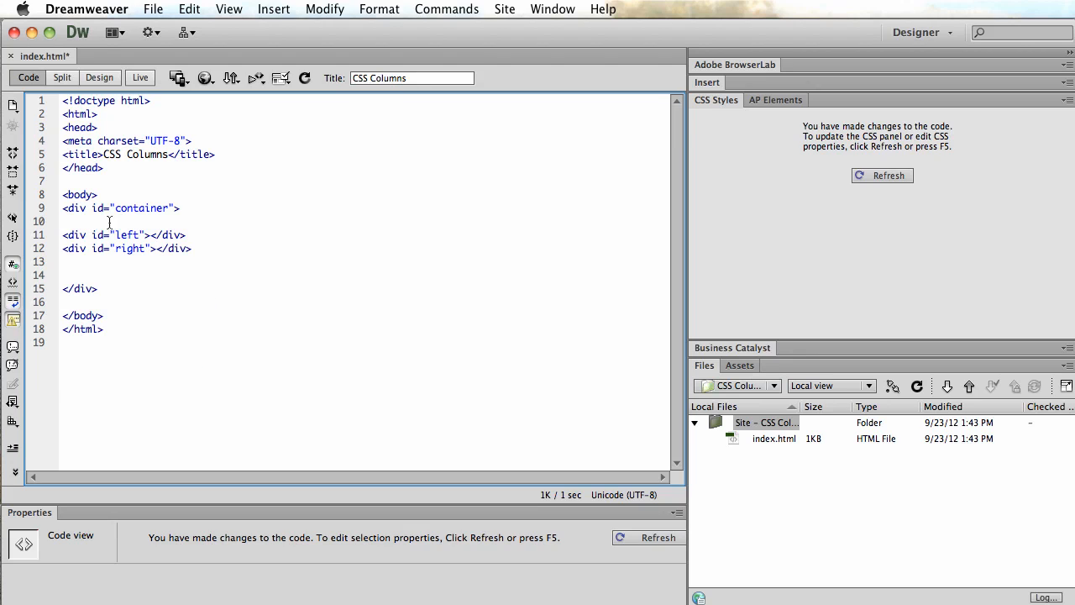
drag(180, 208, 61, 209)
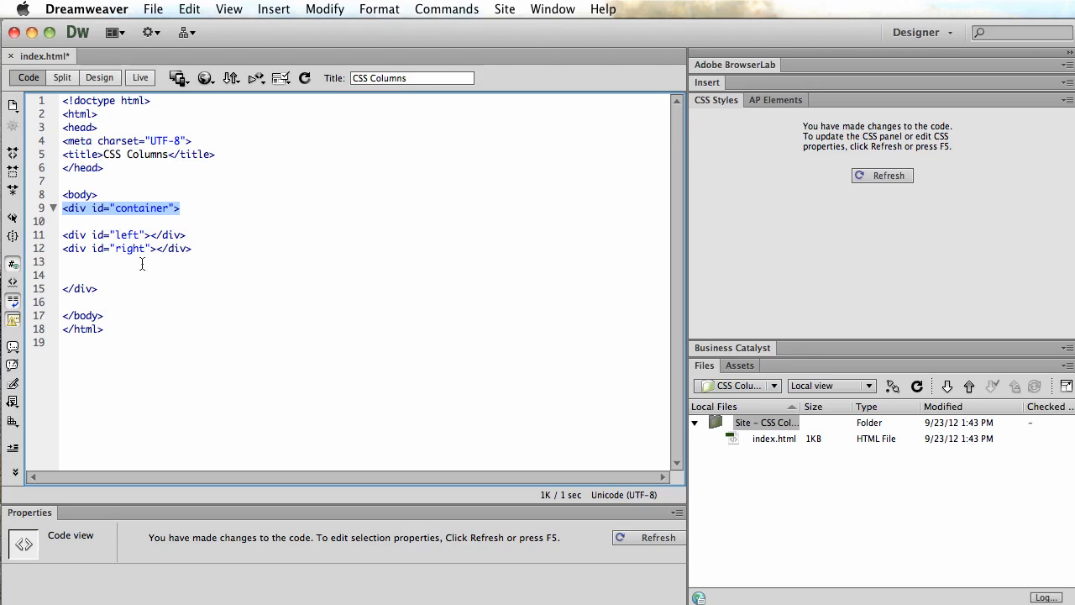
drag(220, 248, 52, 236)
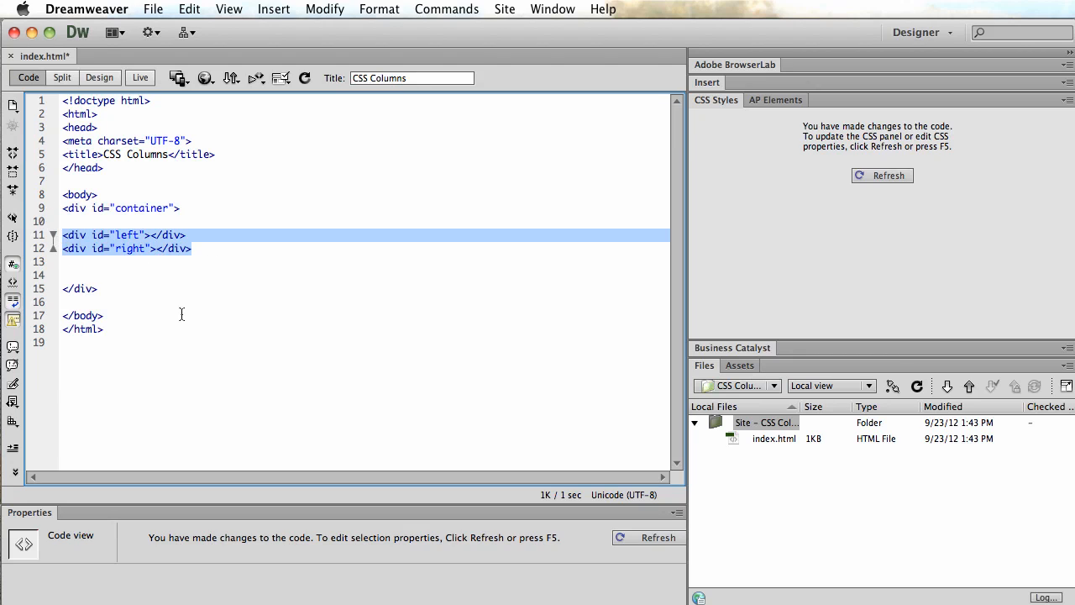
click(91, 288)
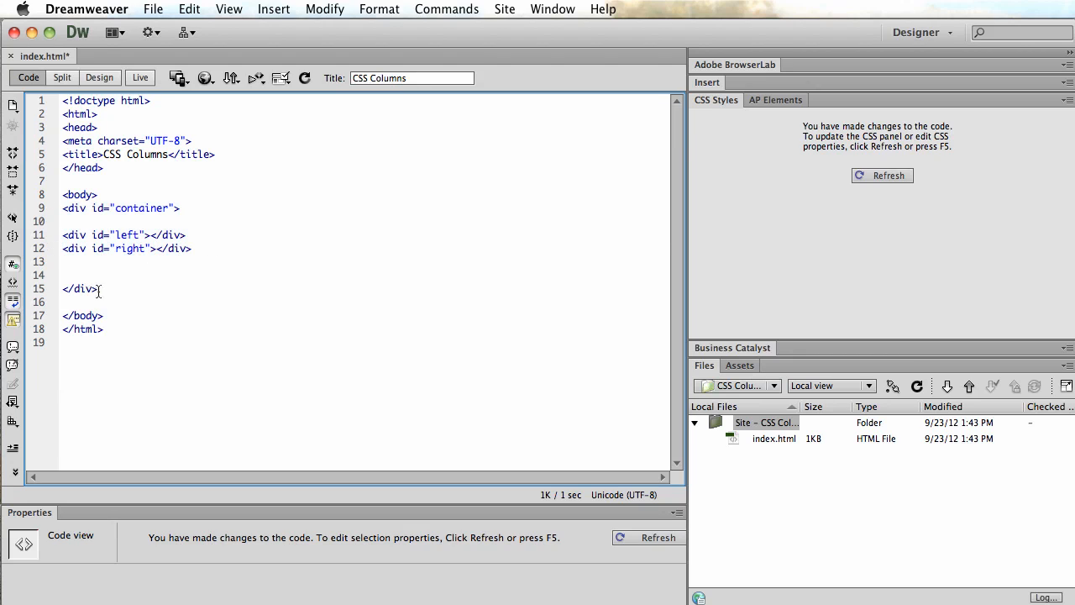
drag(101, 289, 57, 290)
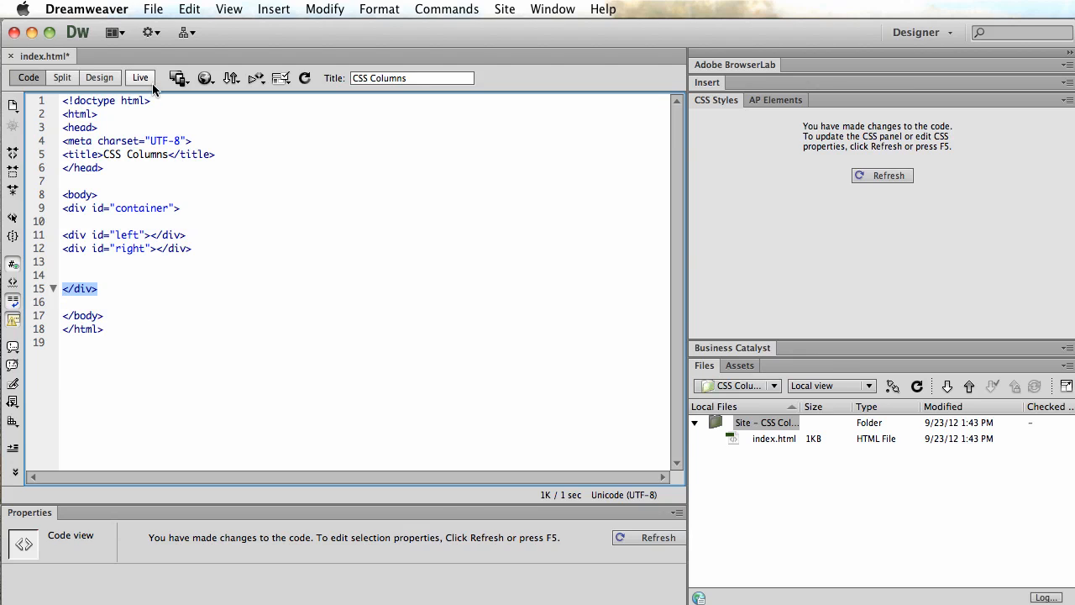
Return to the visual layout of index.html and save the page
click(99, 77)
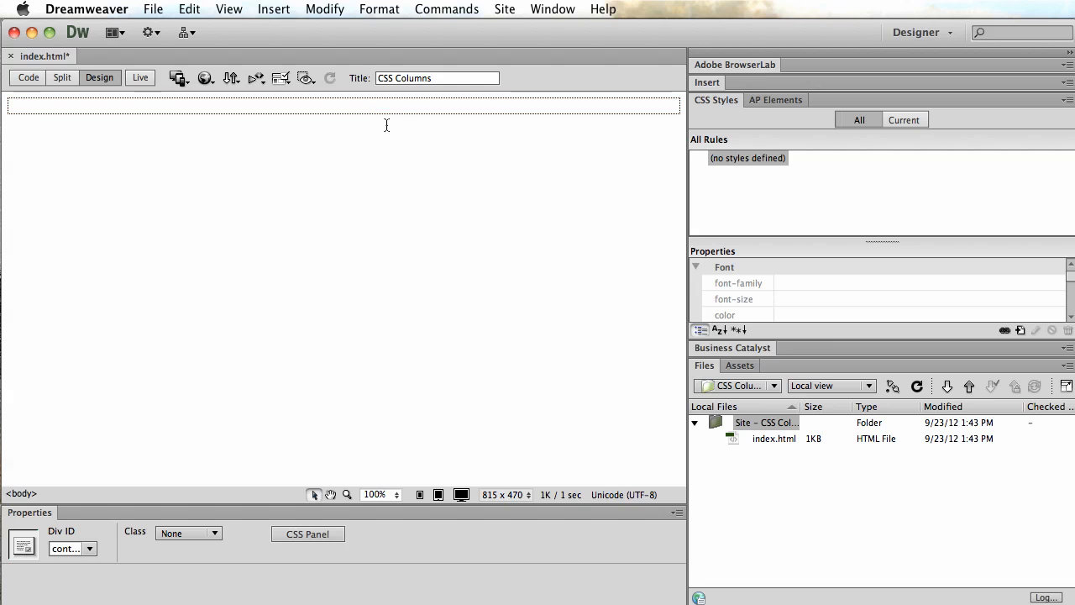
click(153, 9)
click(189, 167)
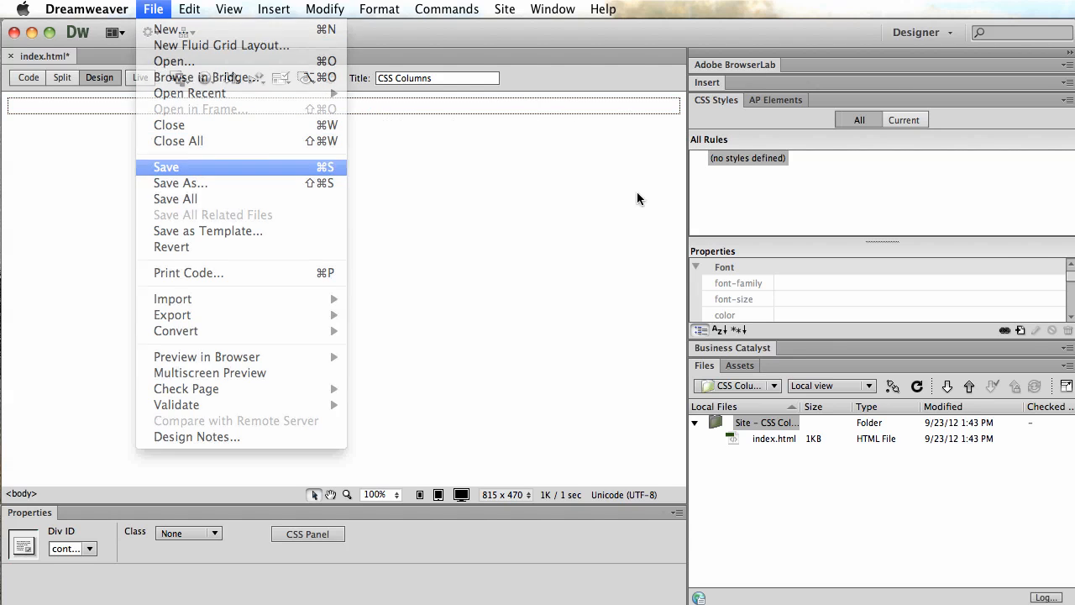
Create an ID rule for #container in a new style sheet saved as styles.css in the CSSColumns folder
click(1020, 330)
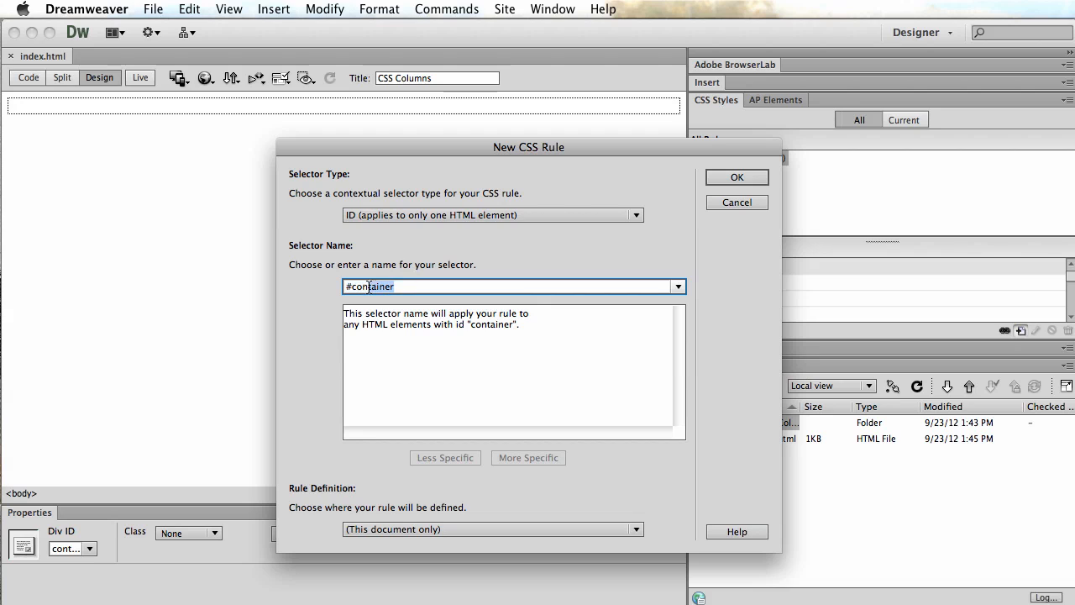
click(475, 527)
click(456, 546)
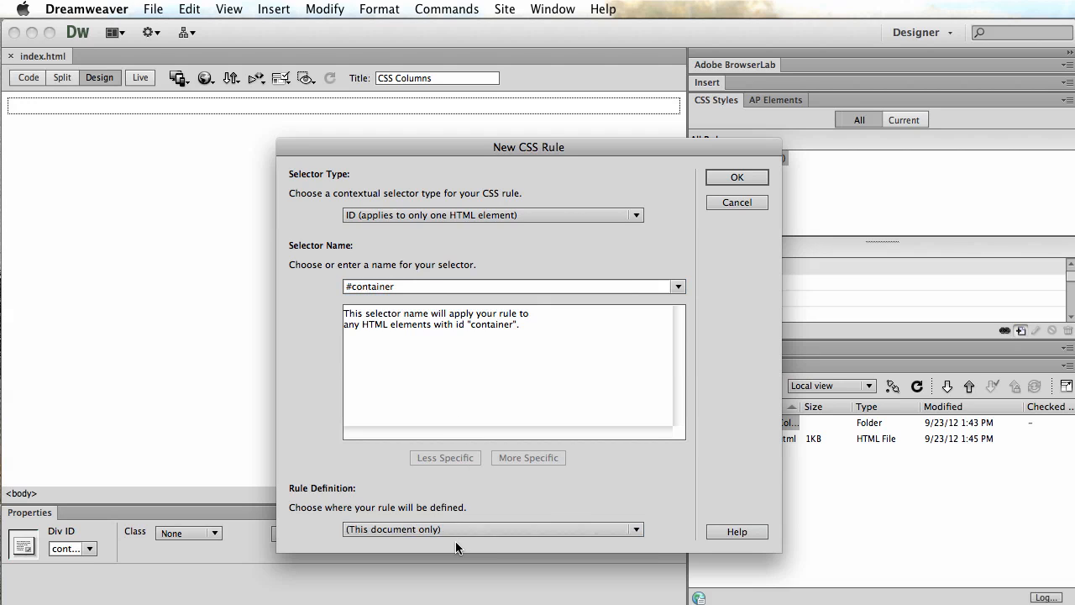
click(736, 177)
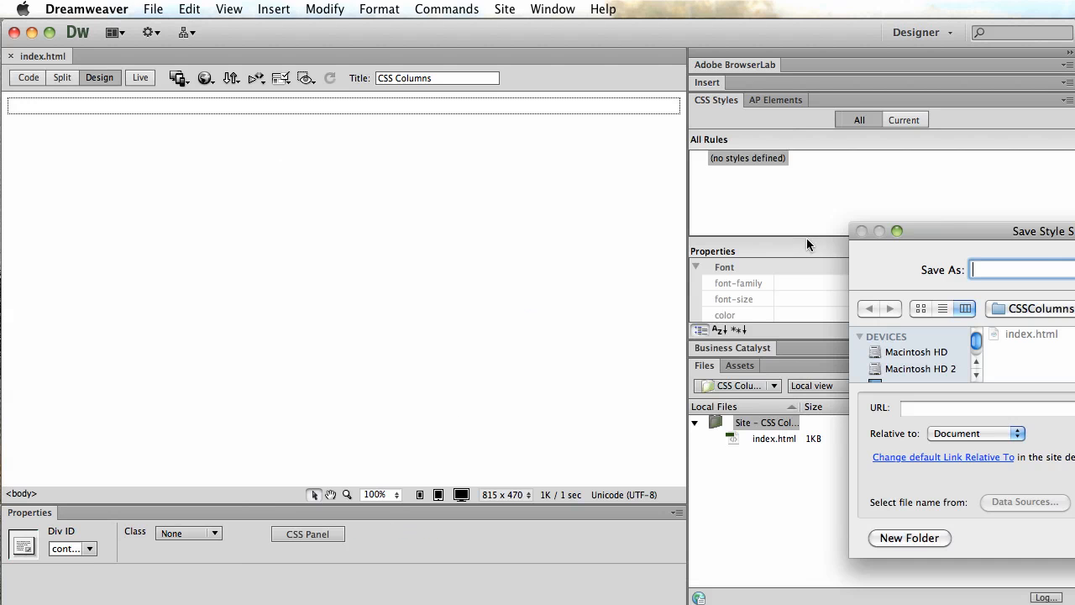
text(s)
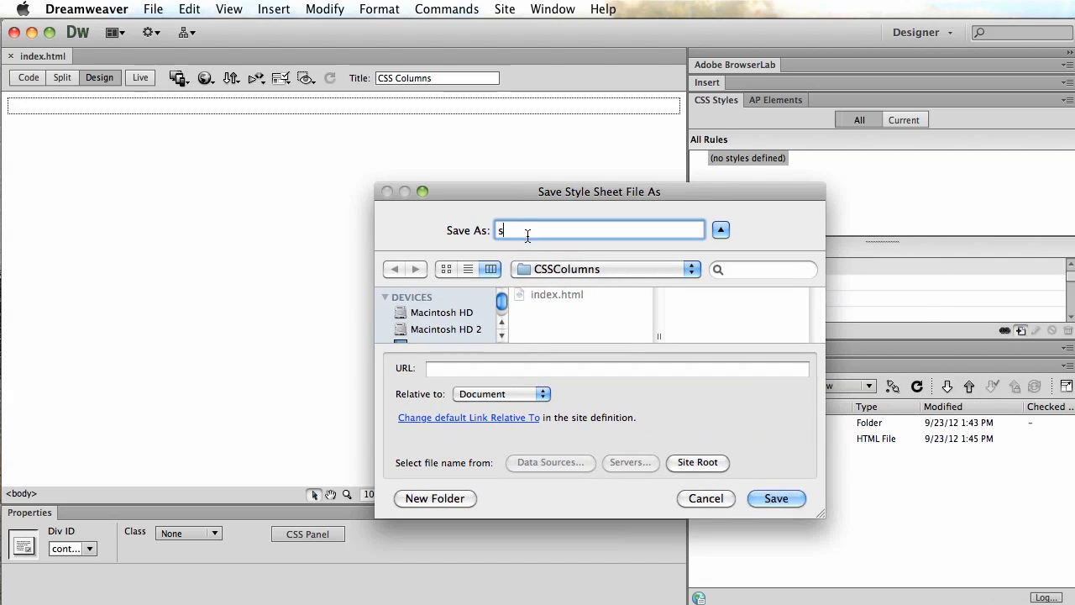
text(tyles.css)
click(775, 498)
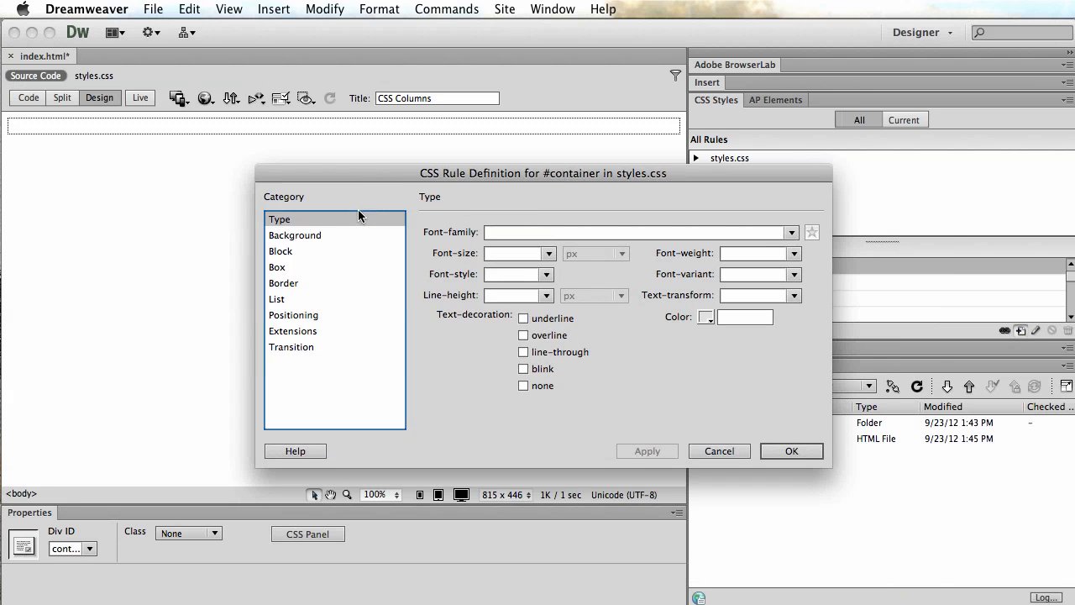
Set the box width of the #container rule to 600 px
click(292, 250)
click(292, 236)
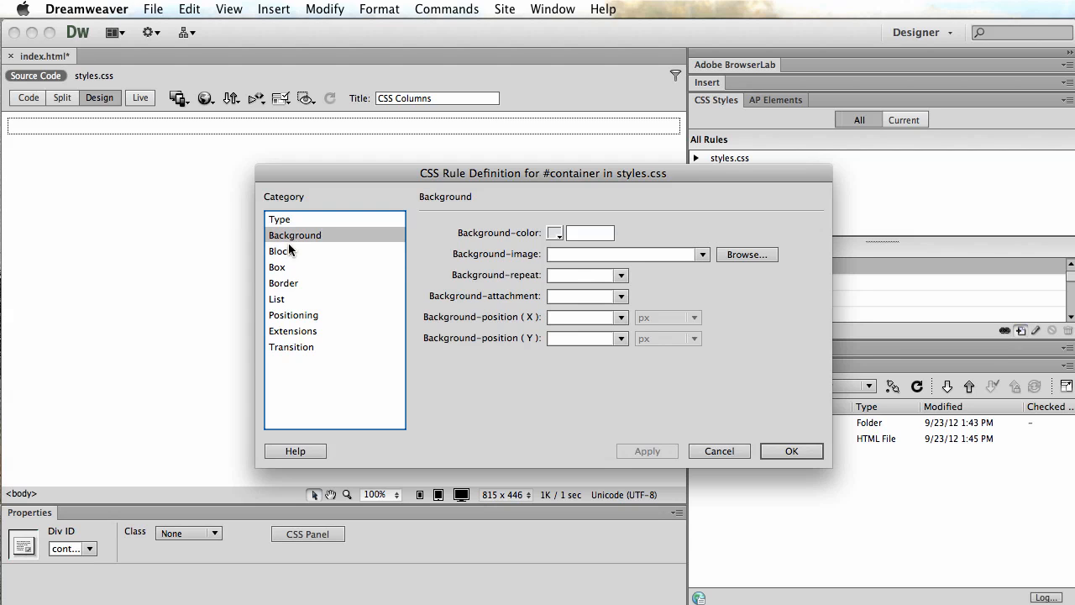
click(290, 251)
click(286, 267)
click(512, 228)
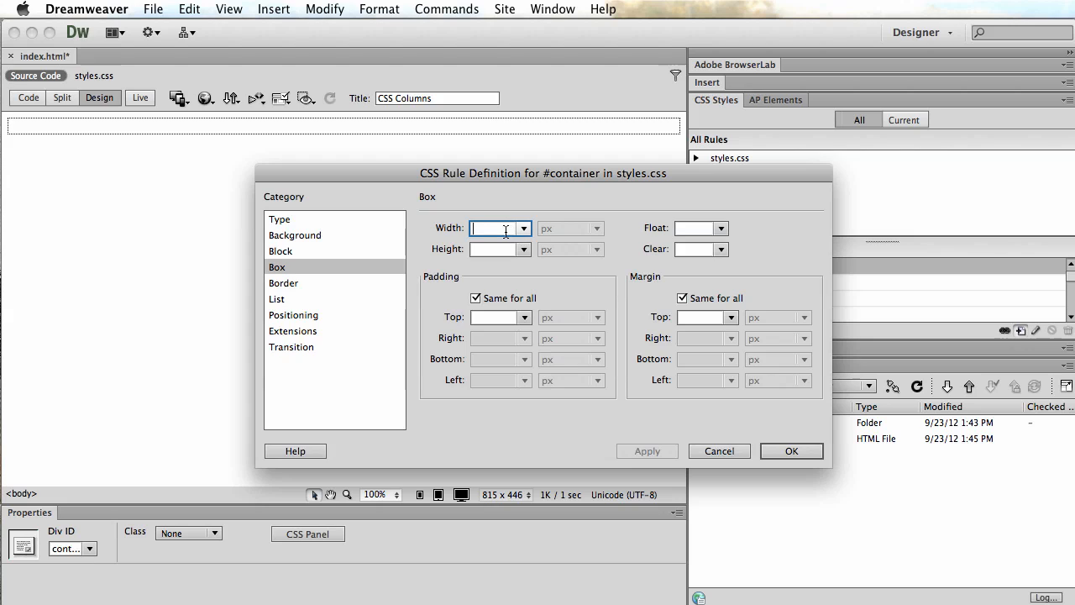
text(1000)
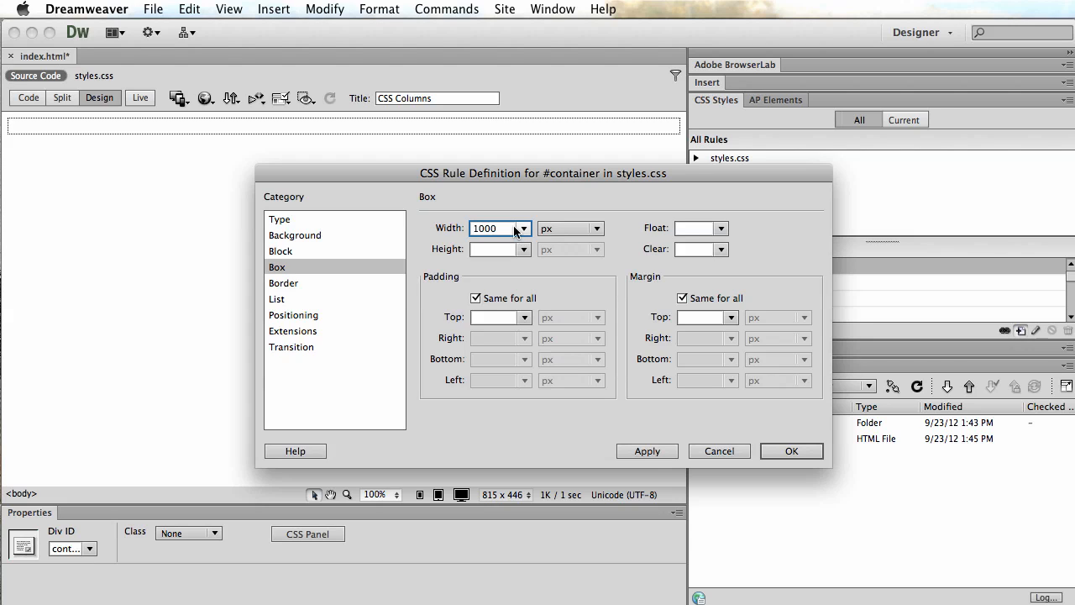
drag(504, 229, 467, 229)
text(600)
Centre the container by setting separate right and left margins to auto, apply the settings and finish the rule definition
click(682, 299)
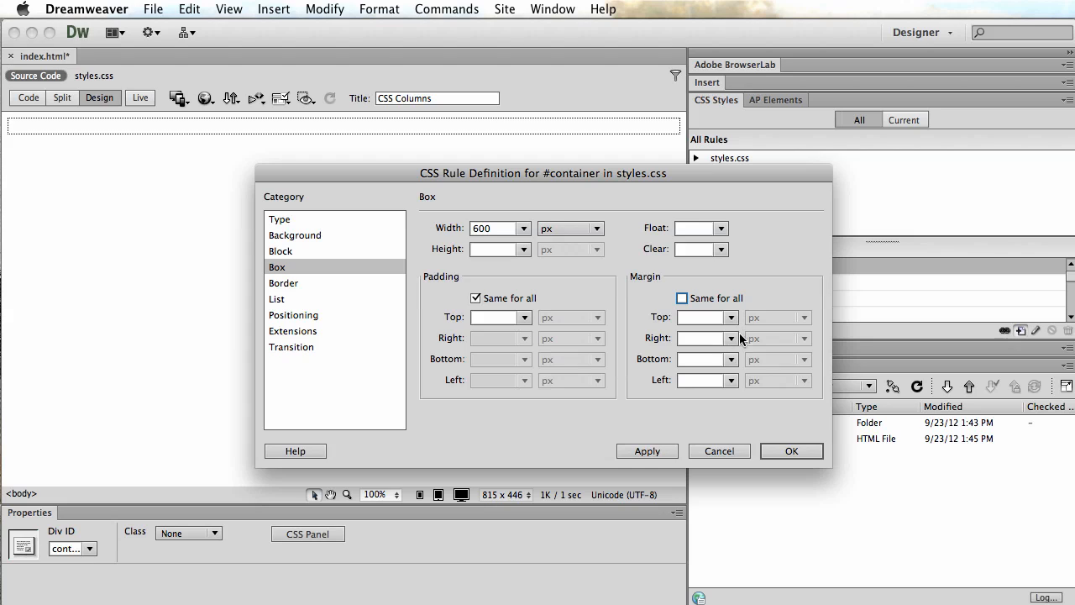
click(731, 338)
click(711, 355)
click(731, 381)
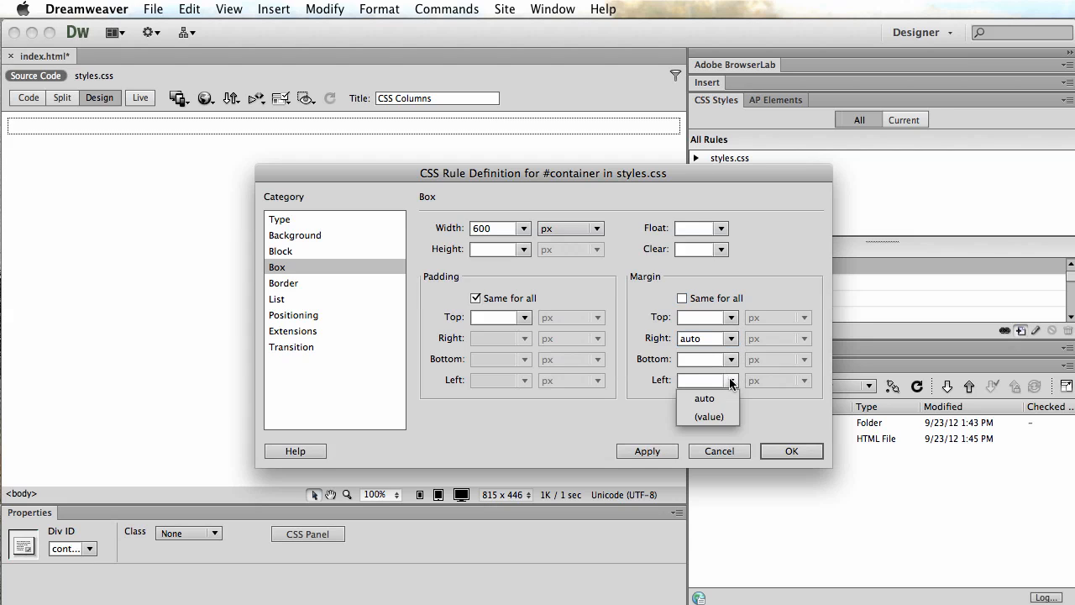
click(722, 396)
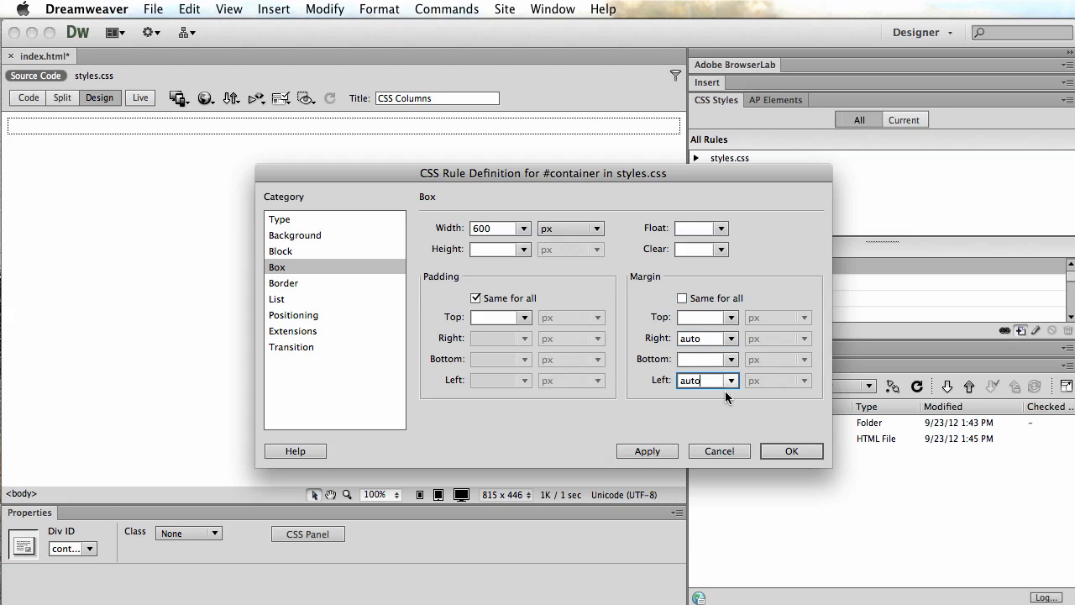
click(647, 451)
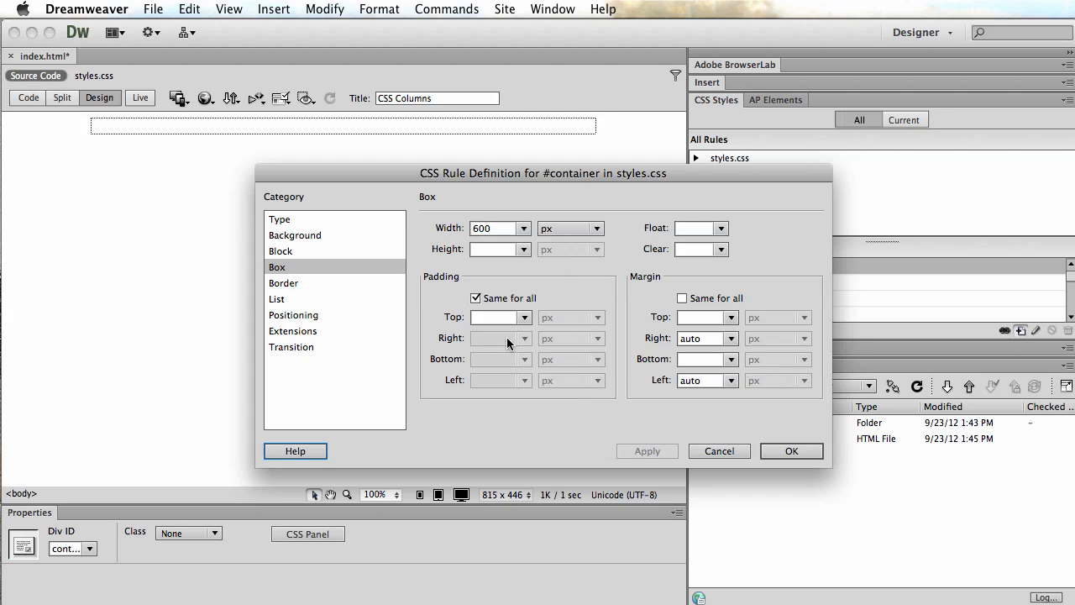
click(787, 452)
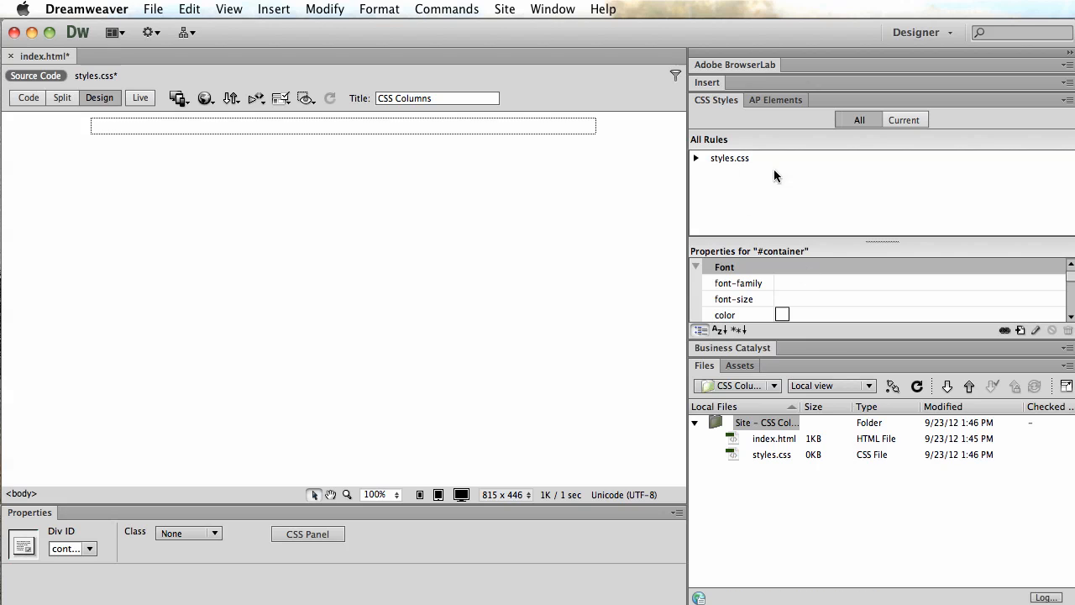
Create a new ID rule named #left, defined in styles.css
click(1021, 330)
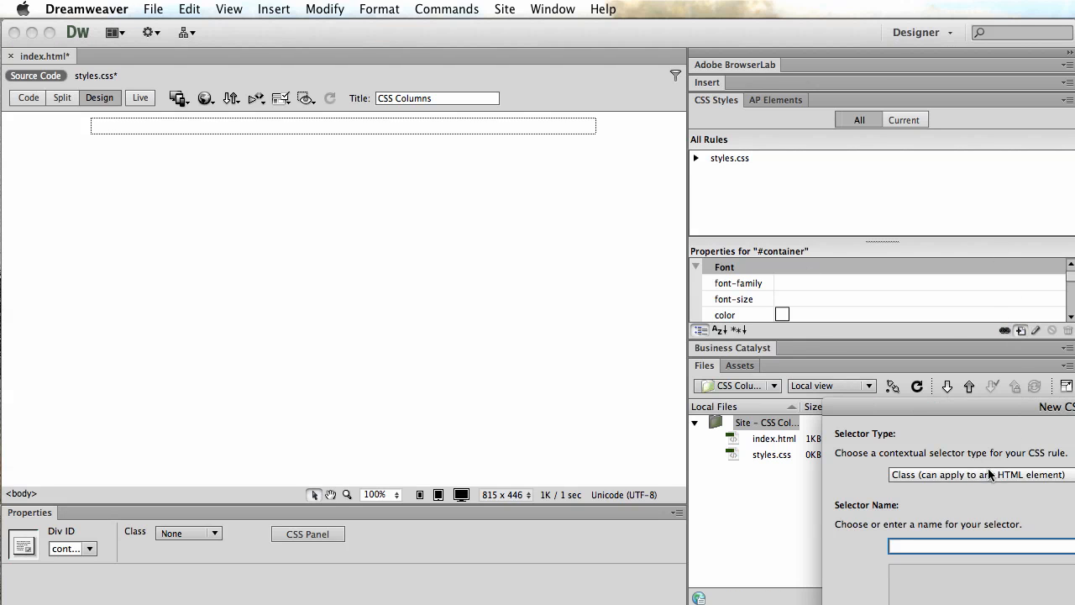
drag(983, 407, 259, 36)
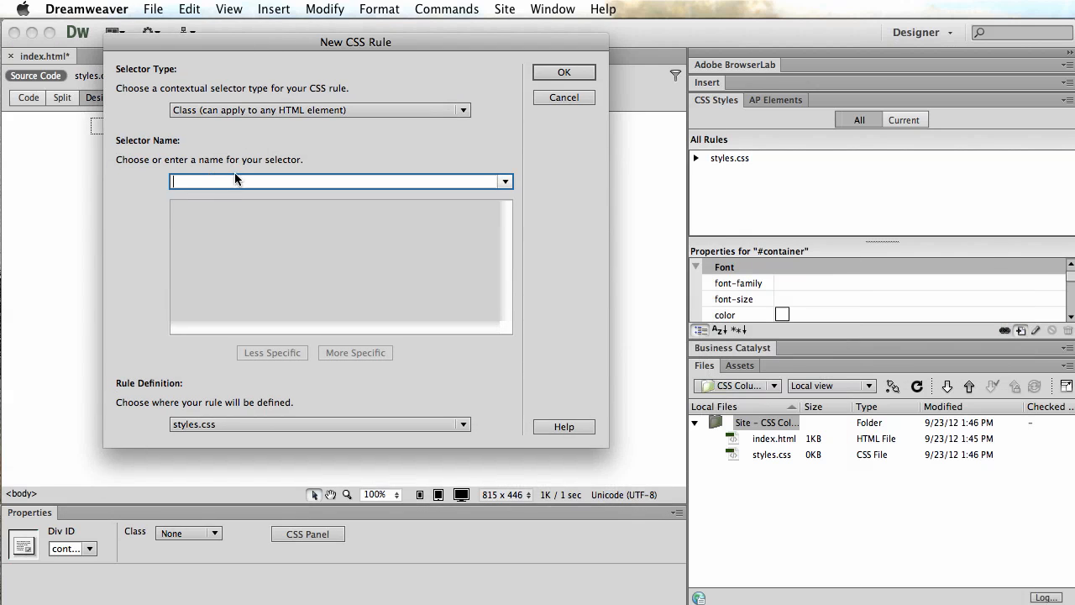
text(#left)
click(555, 72)
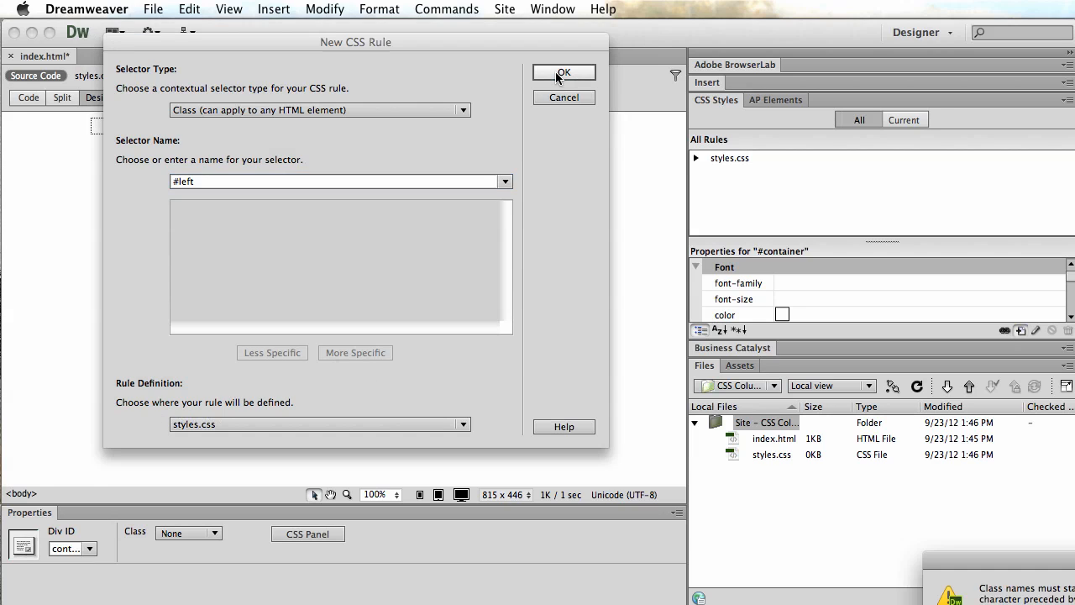
click(372, 110)
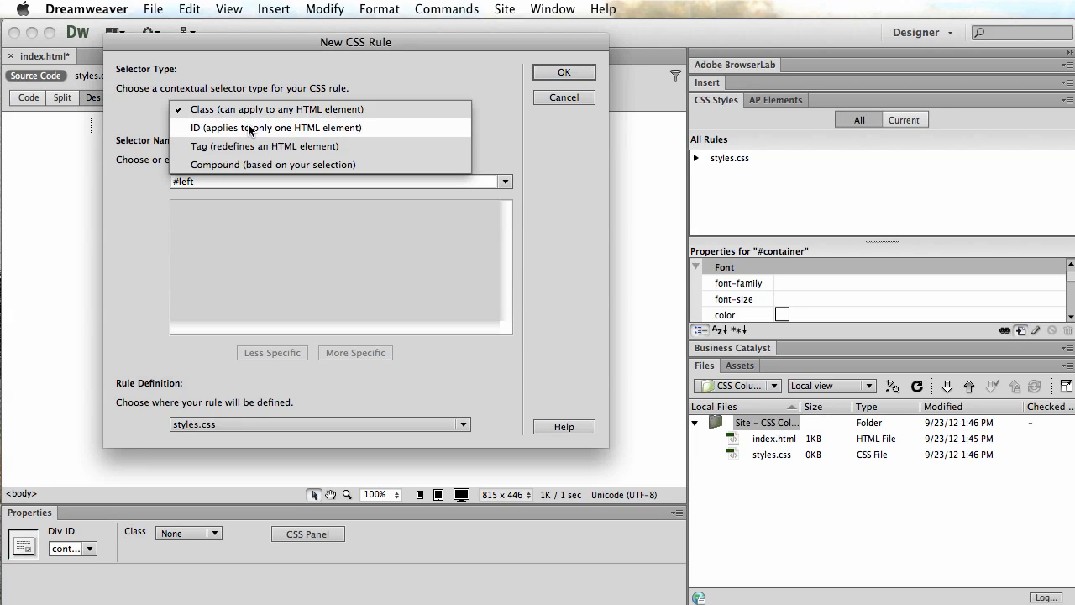
click(249, 128)
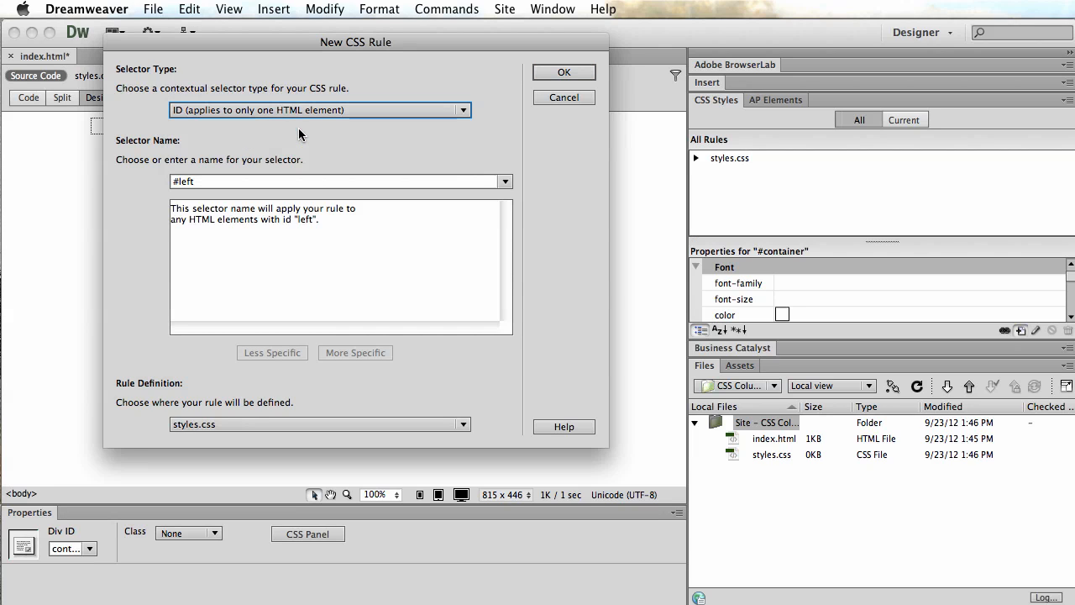
click(559, 71)
Set the box of the #left rule to a width of 200 px and a height of 300 px
drag(945, 460, 317, 105)
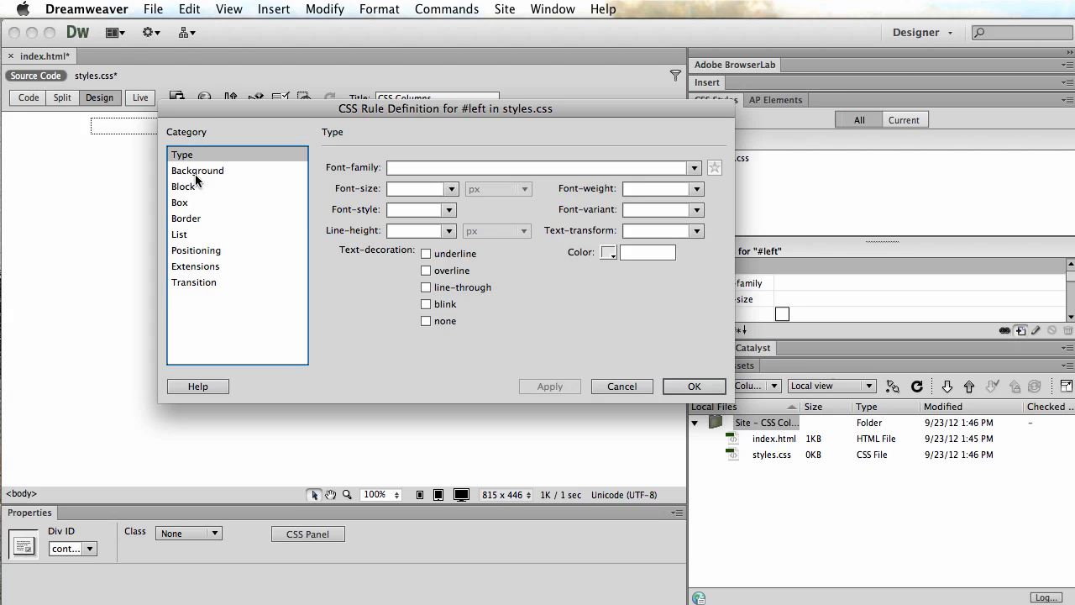
click(182, 205)
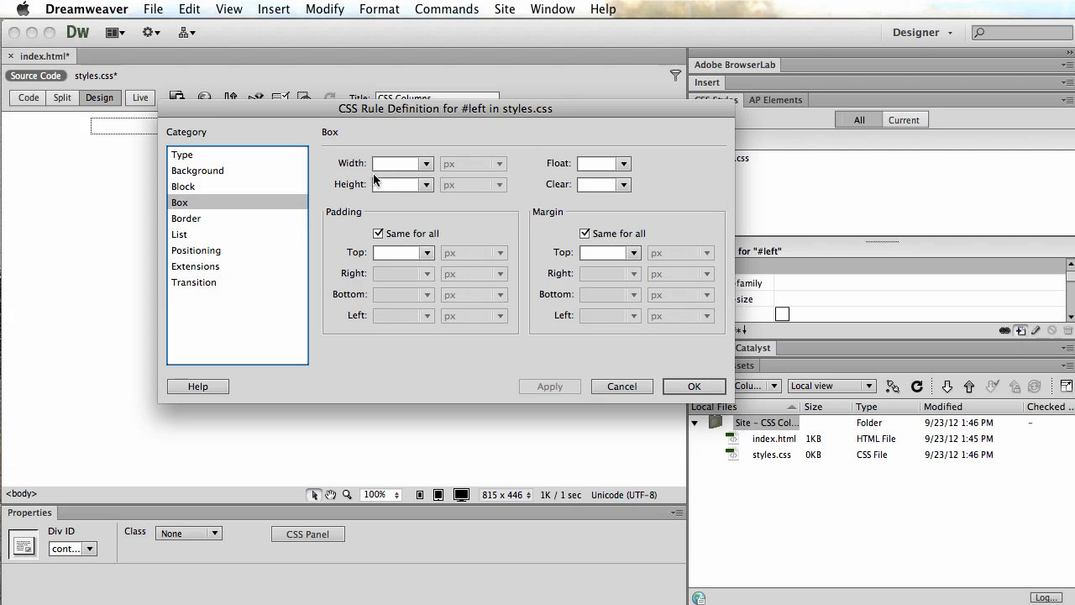
click(427, 165)
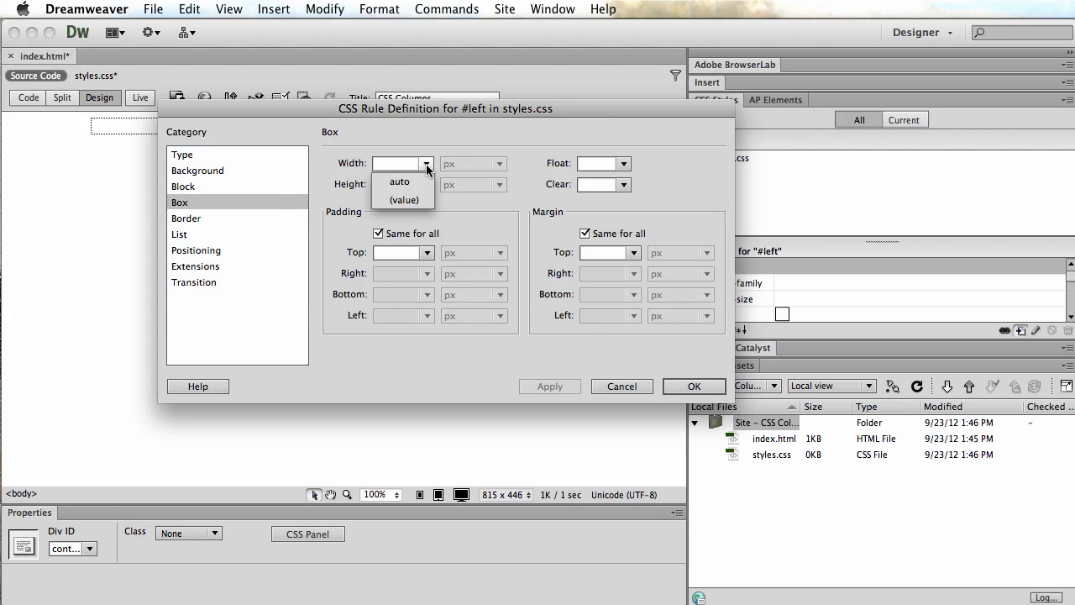
click(390, 164)
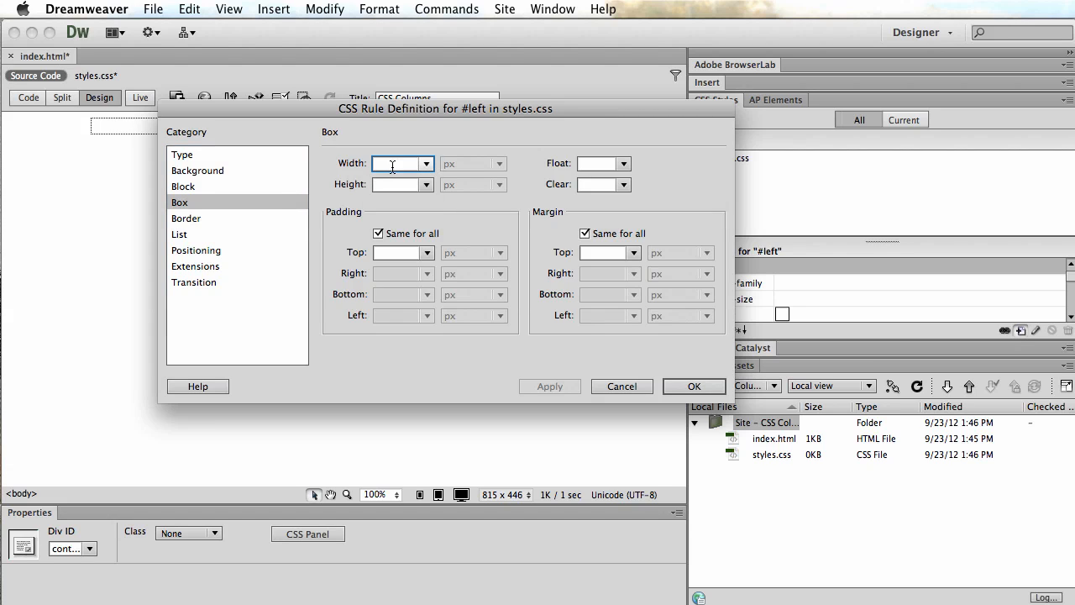
text(200)
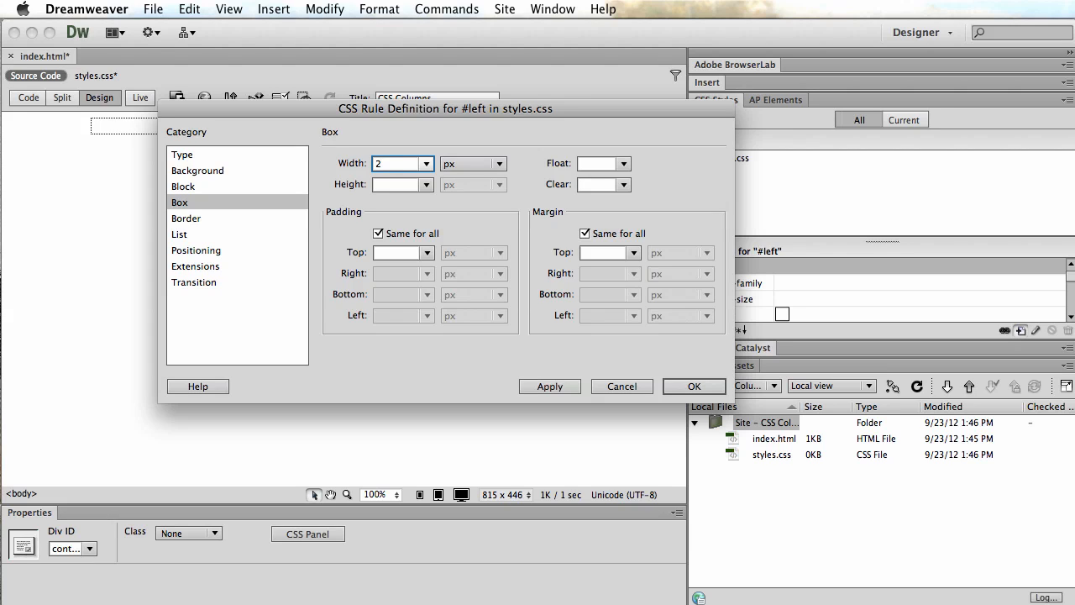
click(424, 185)
click(392, 185)
text(300)
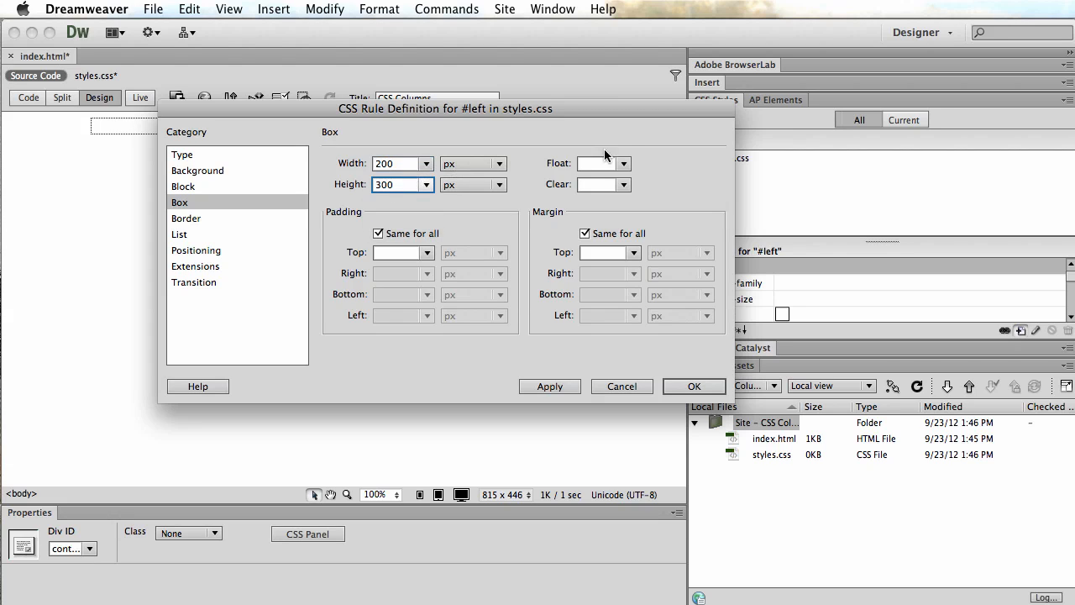
Float the #left box to the left and apply the settings
click(620, 163)
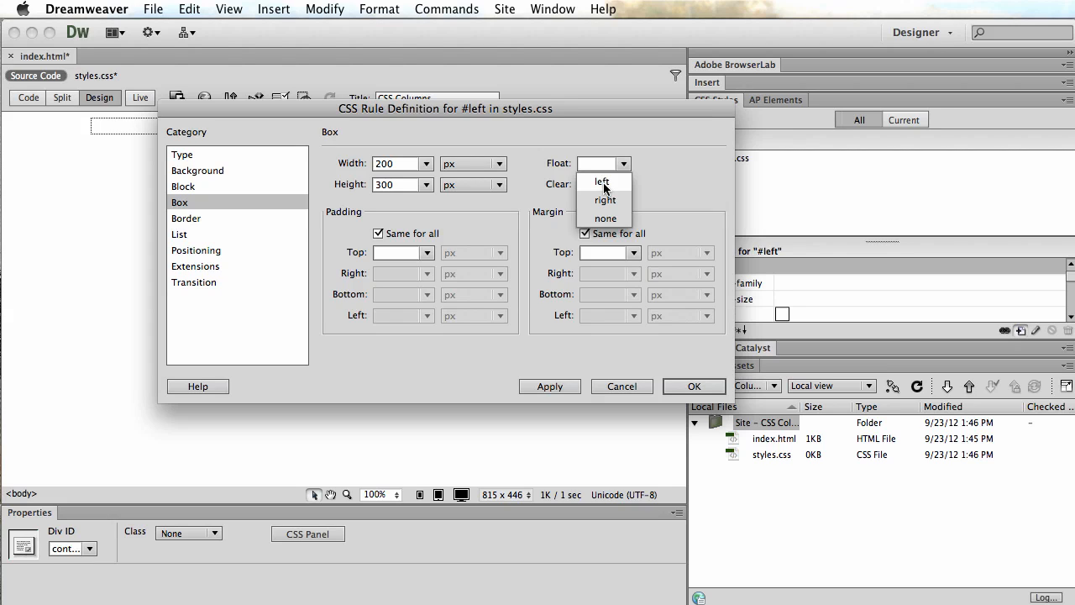
click(604, 182)
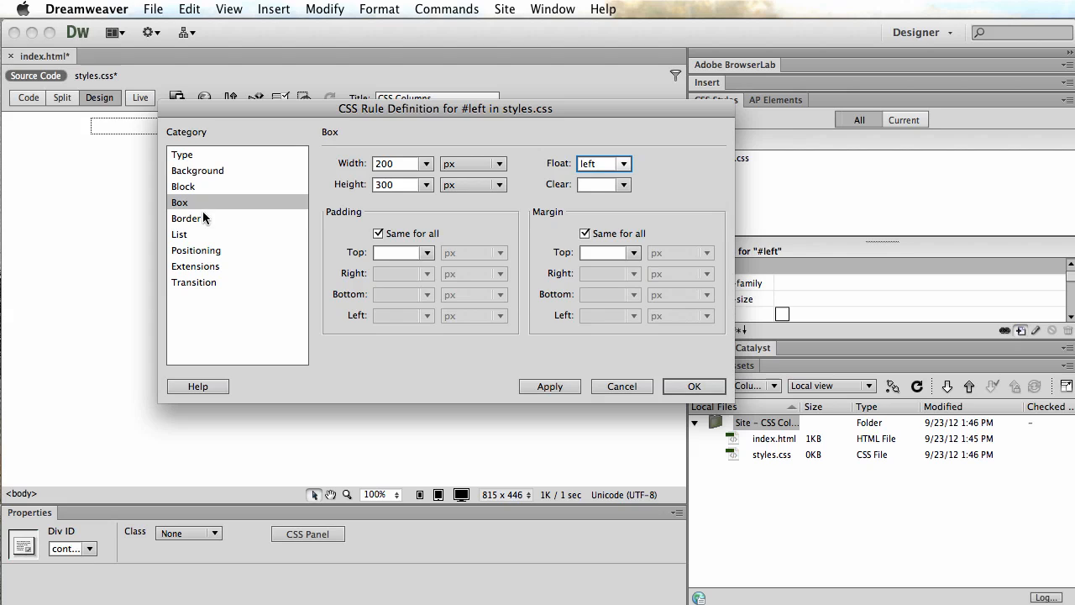
click(557, 390)
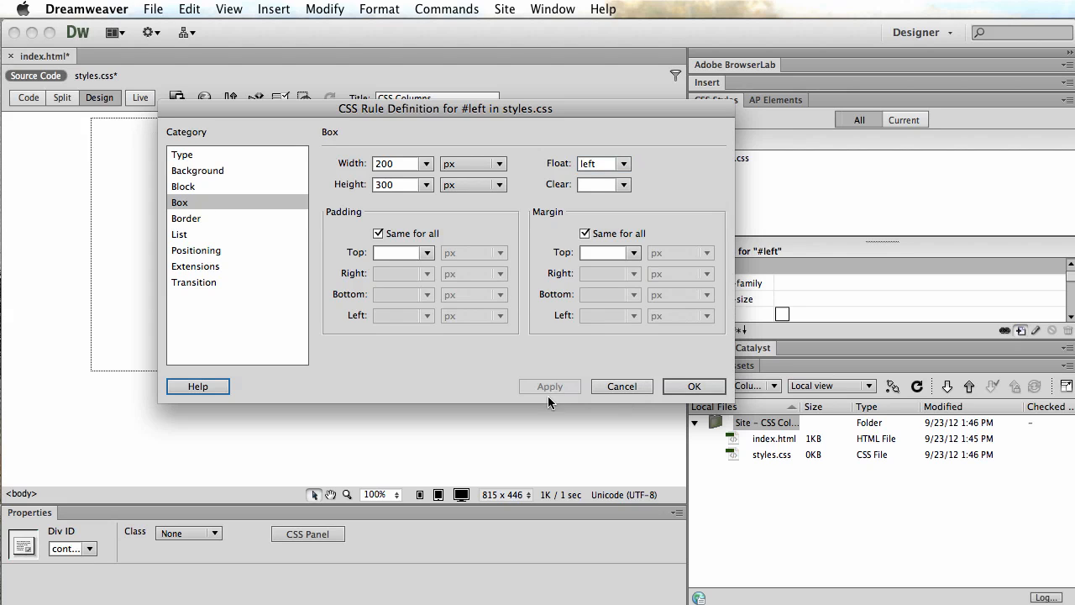
Give the #left rule a solid, thick border in #000 on all sides, apply it and finish the rule definition
click(193, 221)
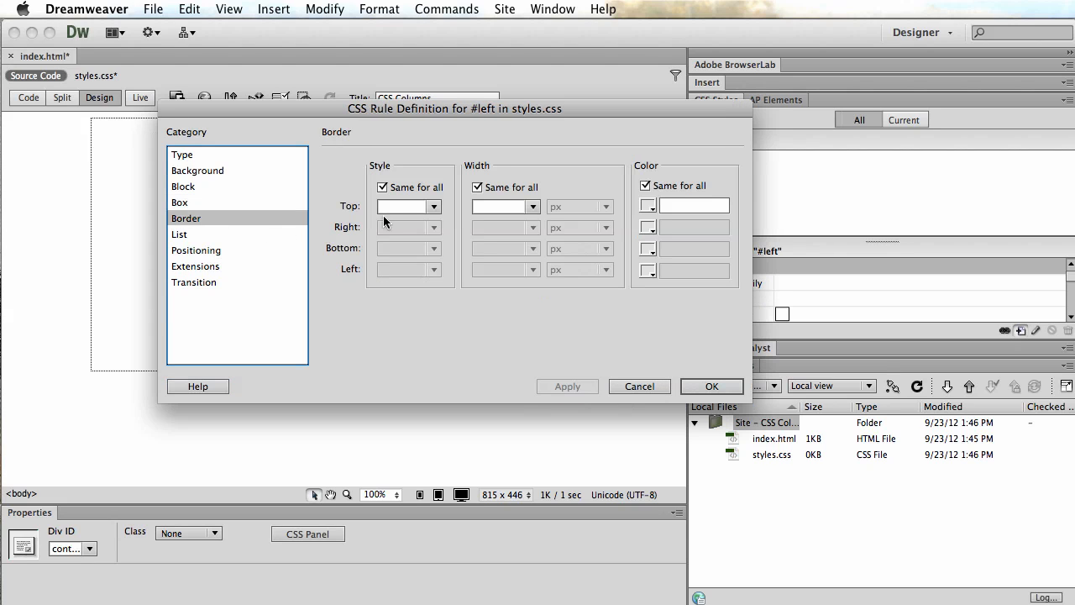
click(433, 207)
click(407, 277)
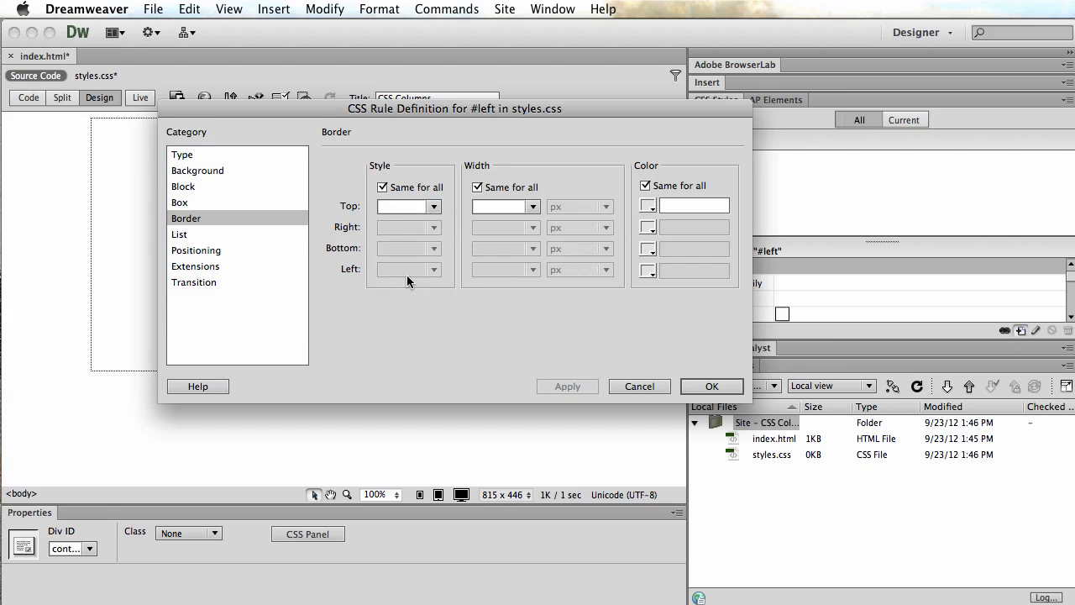
click(534, 207)
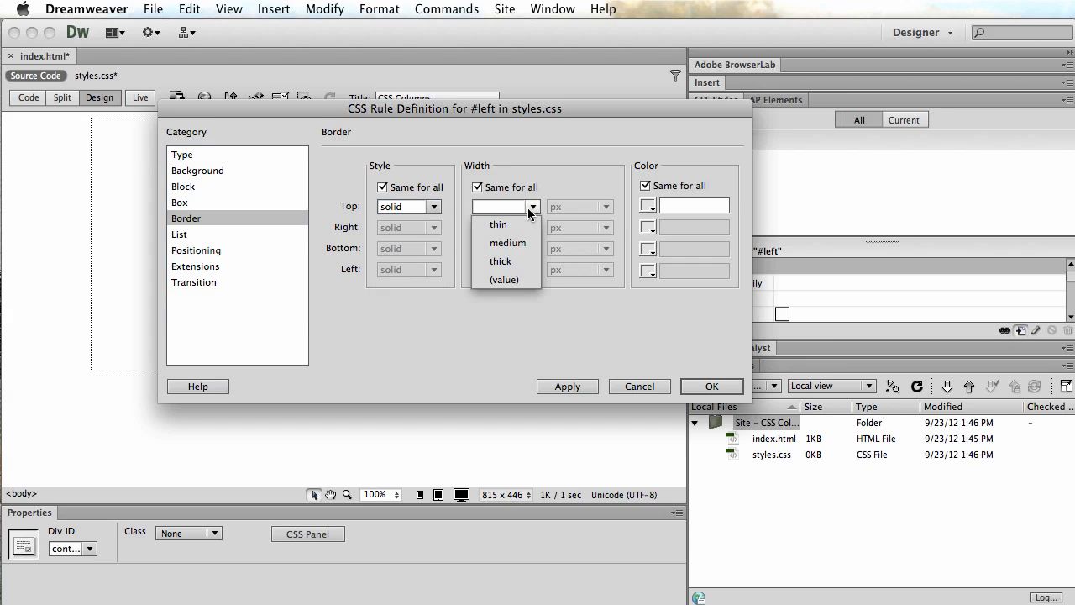
click(508, 262)
click(646, 206)
click(651, 220)
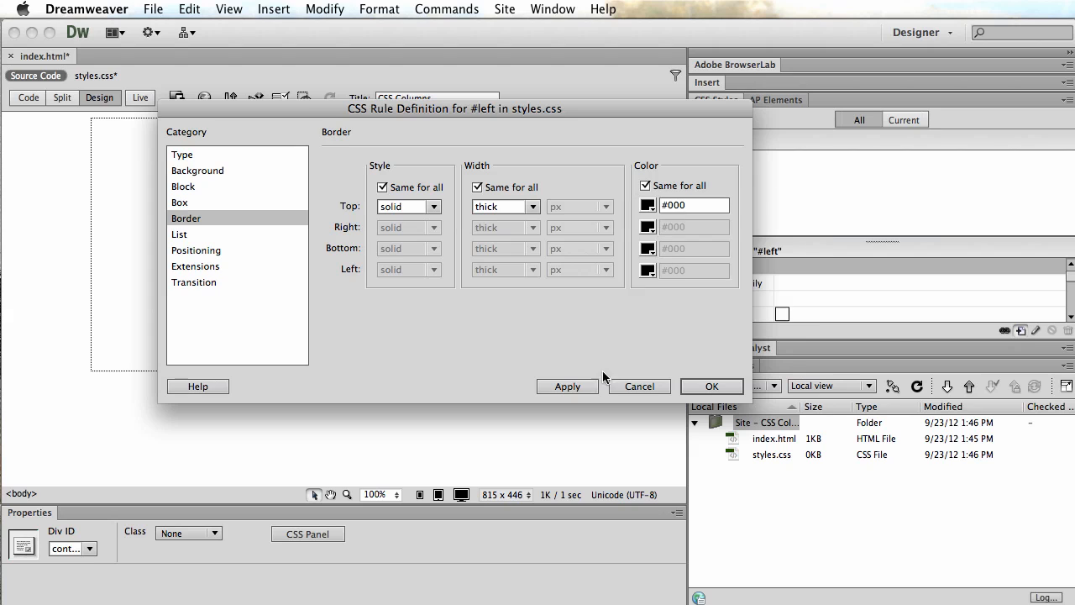
click(575, 383)
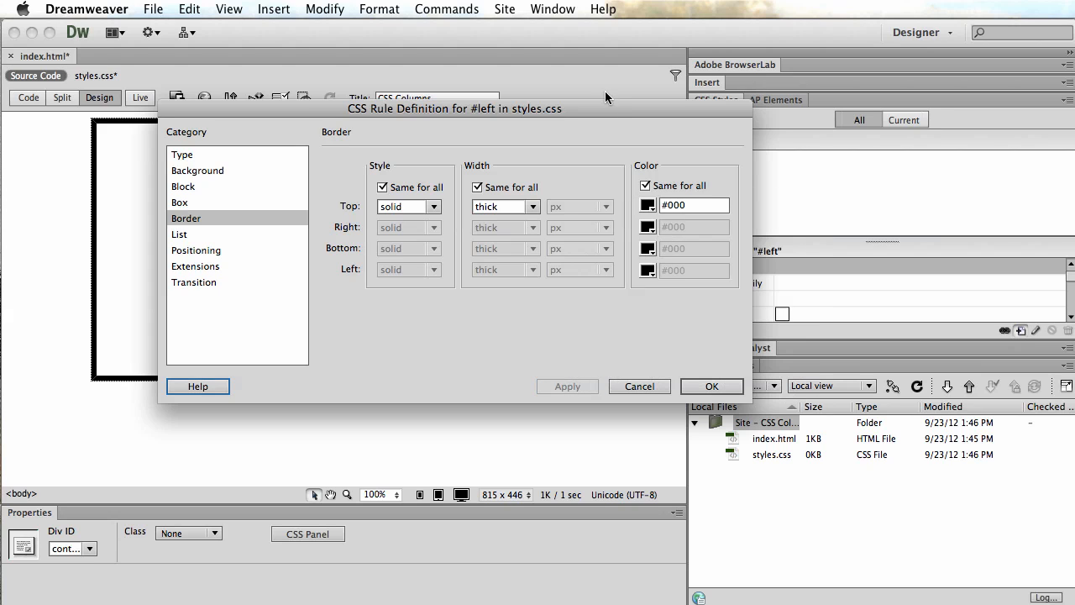
drag(582, 110, 542, 121)
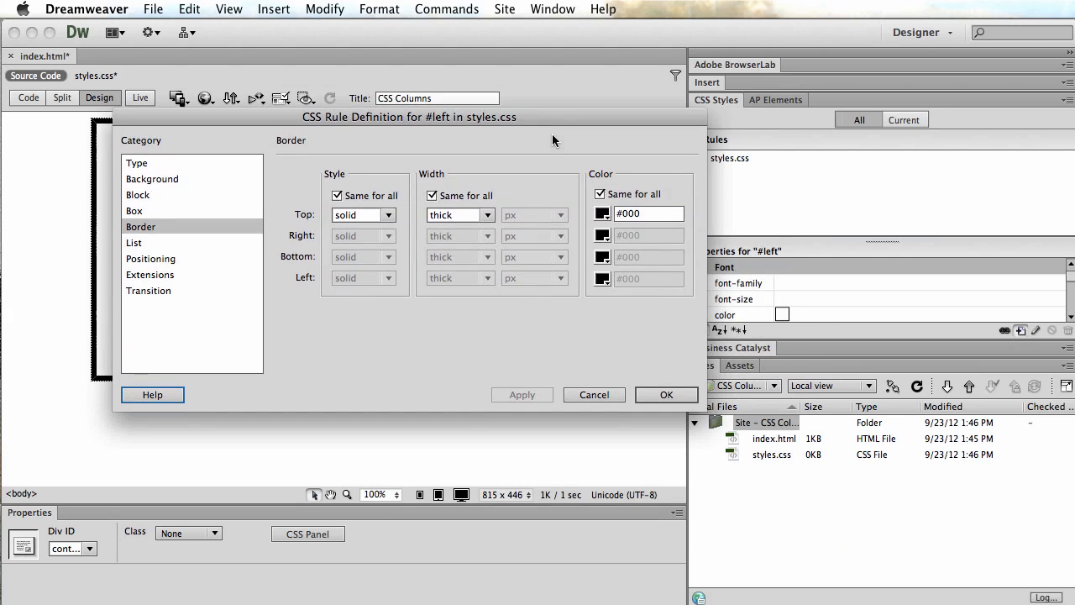
click(664, 394)
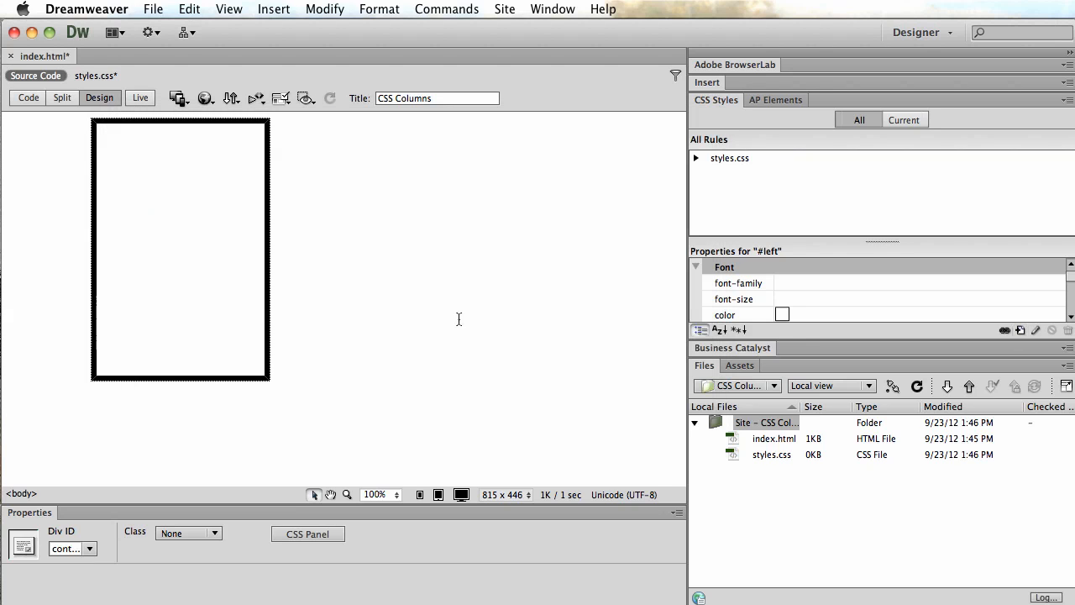
Create a new ID rule named #right, defined in styles.css
click(1019, 331)
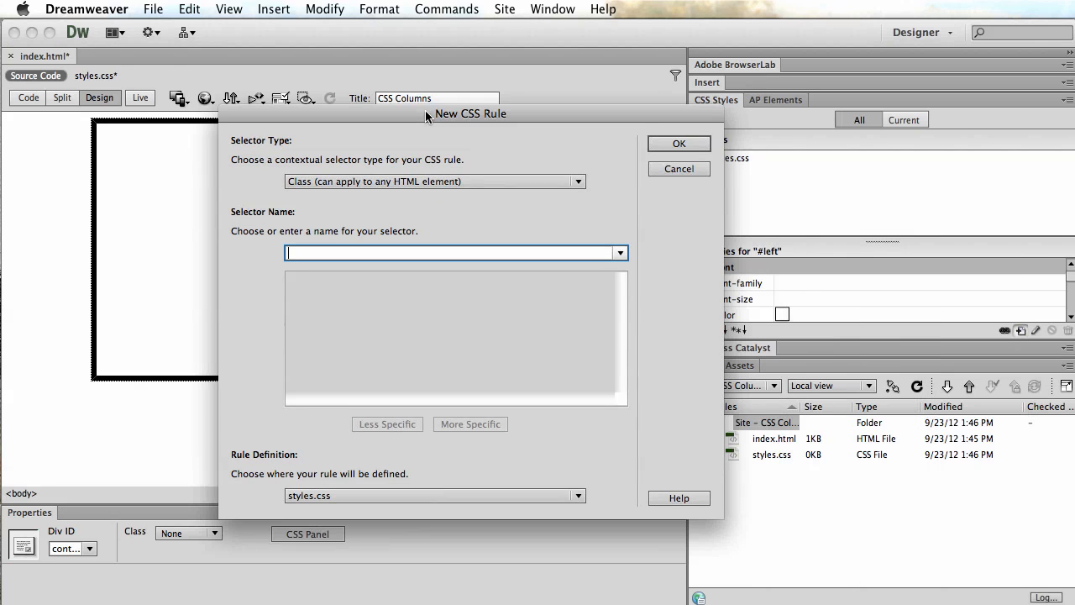
click(384, 180)
click(366, 194)
click(318, 250)
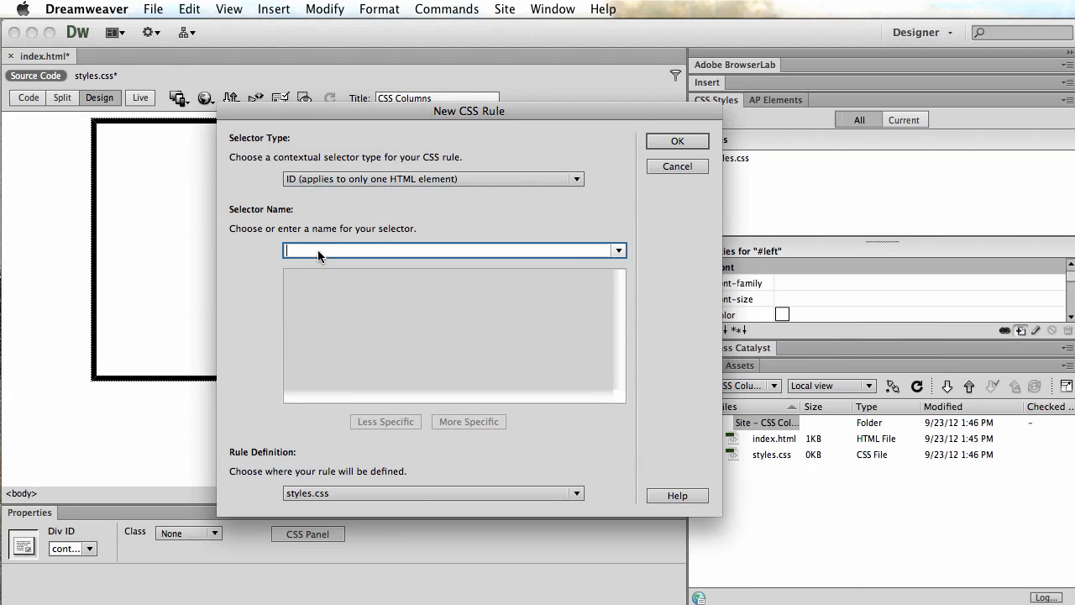
text(#right)
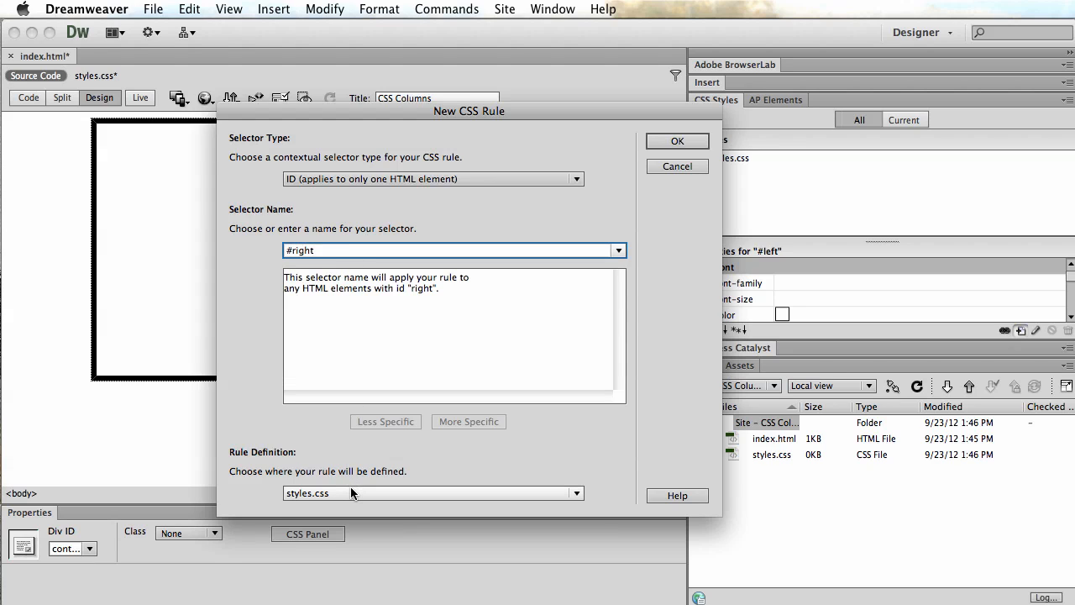
key(Return)
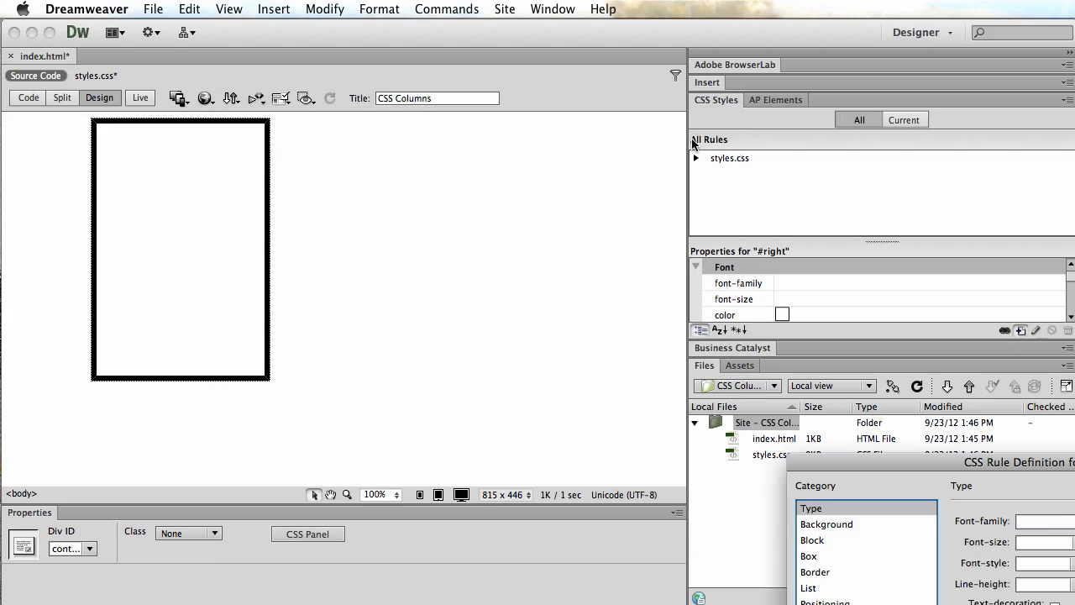
Set the #right box to 300 px wide and 300 px high with a right float, and apply the settings
drag(932, 457, 483, 158)
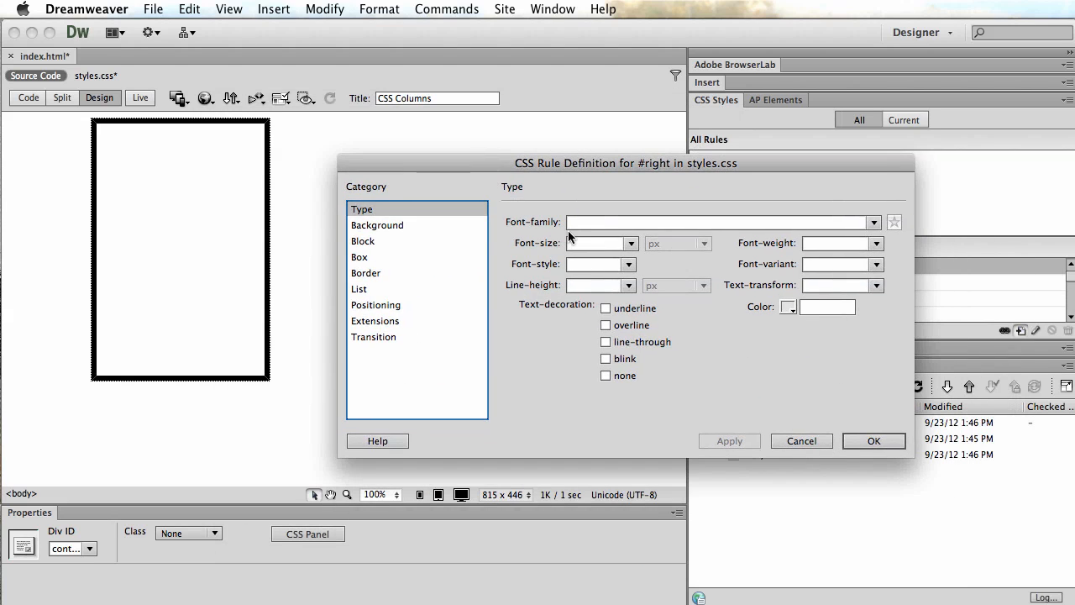
click(370, 257)
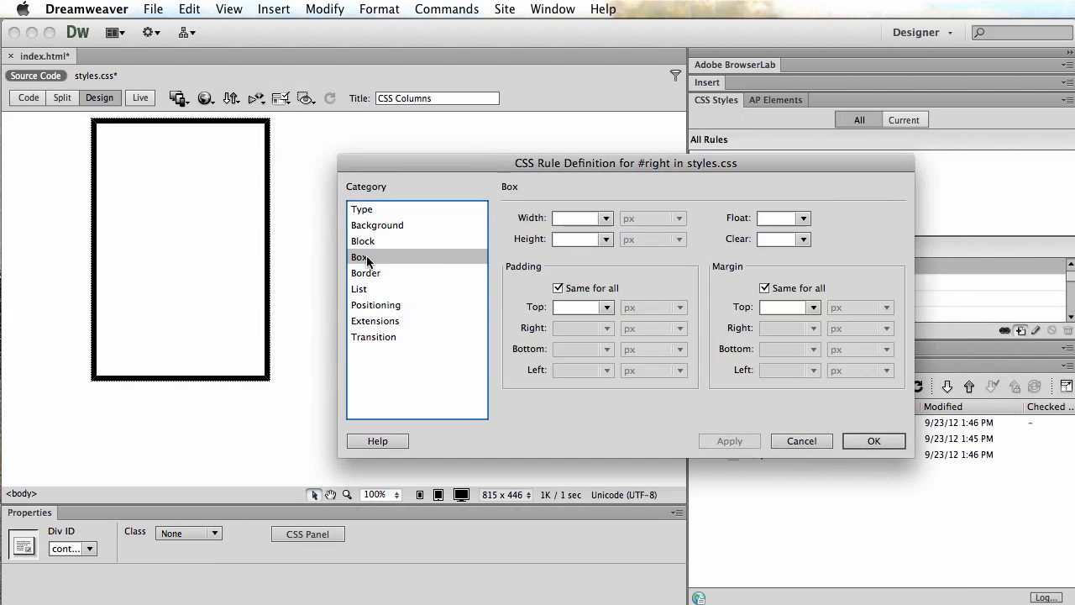
click(603, 216)
text(300)
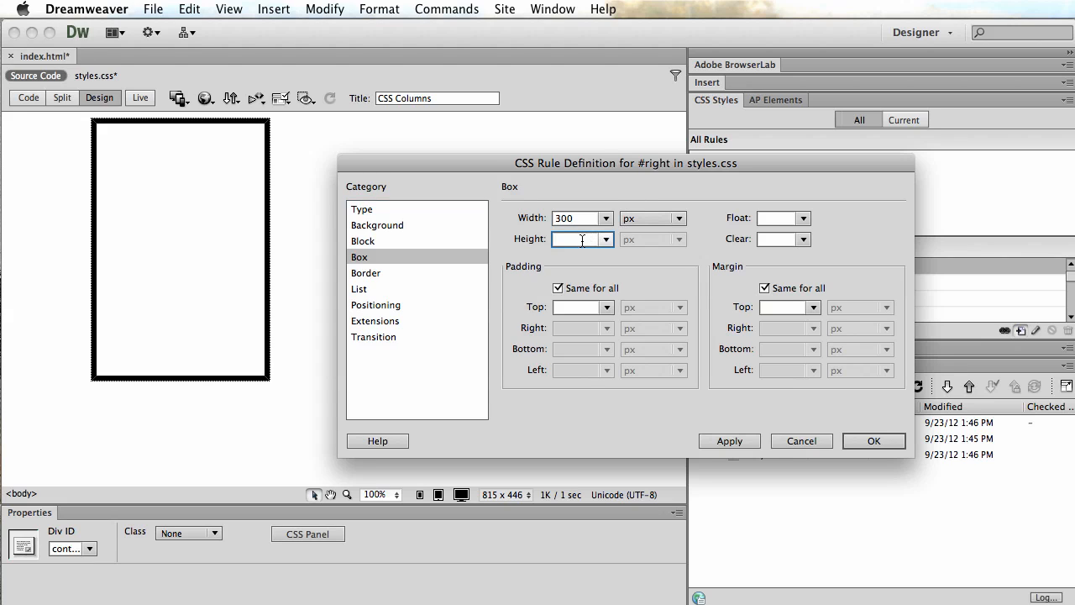
text(300)
click(803, 219)
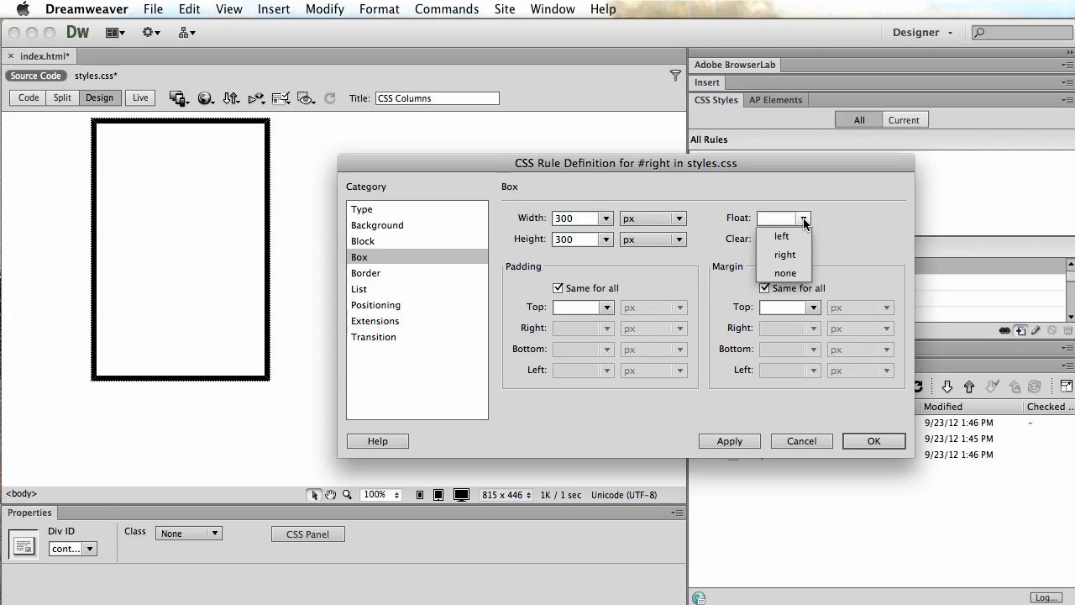
click(785, 254)
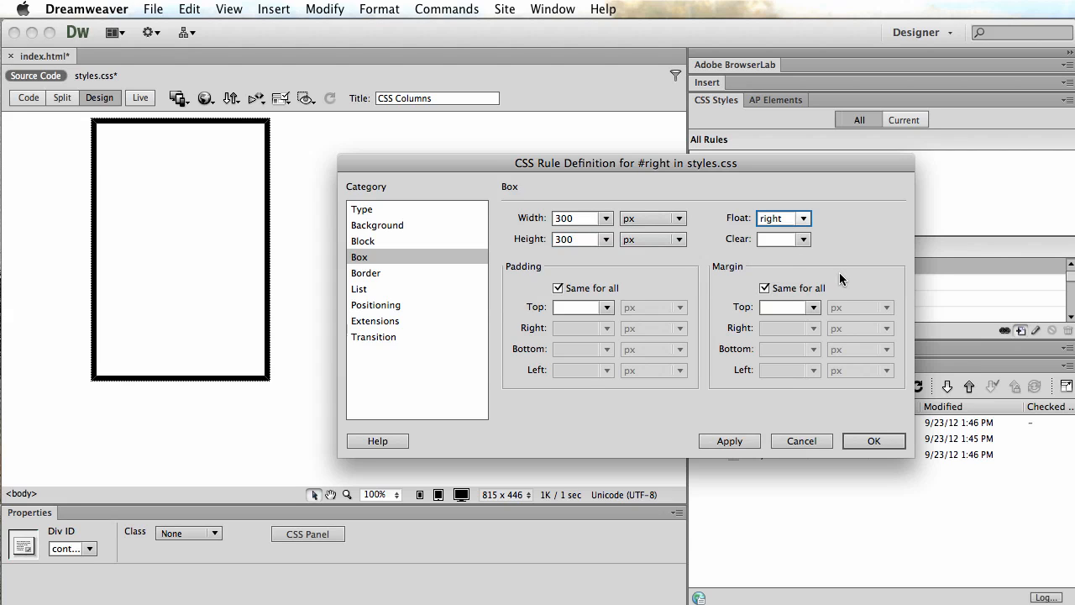
click(741, 439)
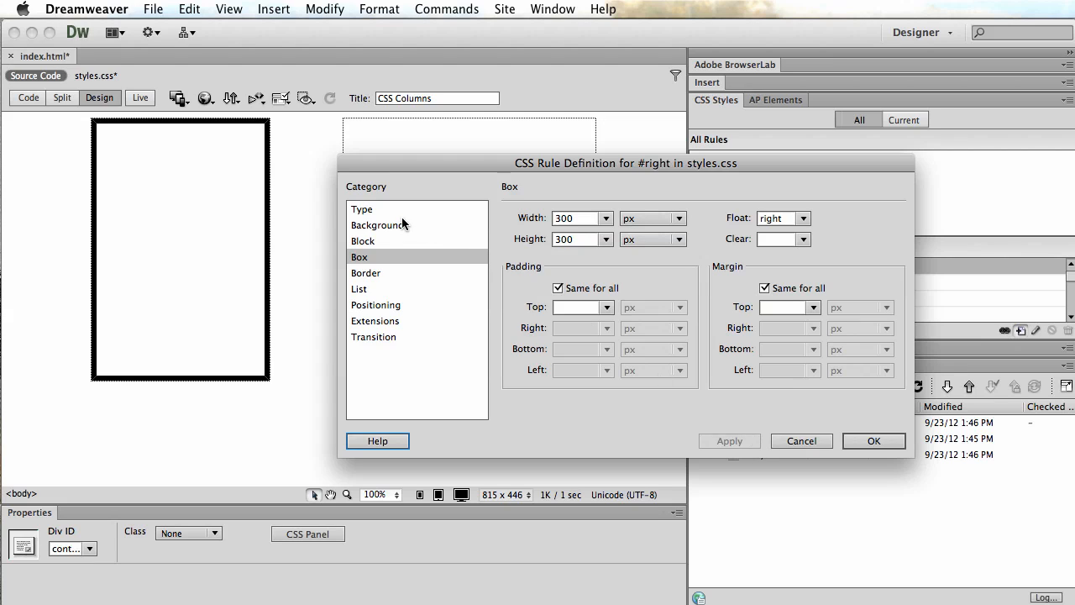
Change the box width of the #right rule to 325 px and apply it
click(564, 220)
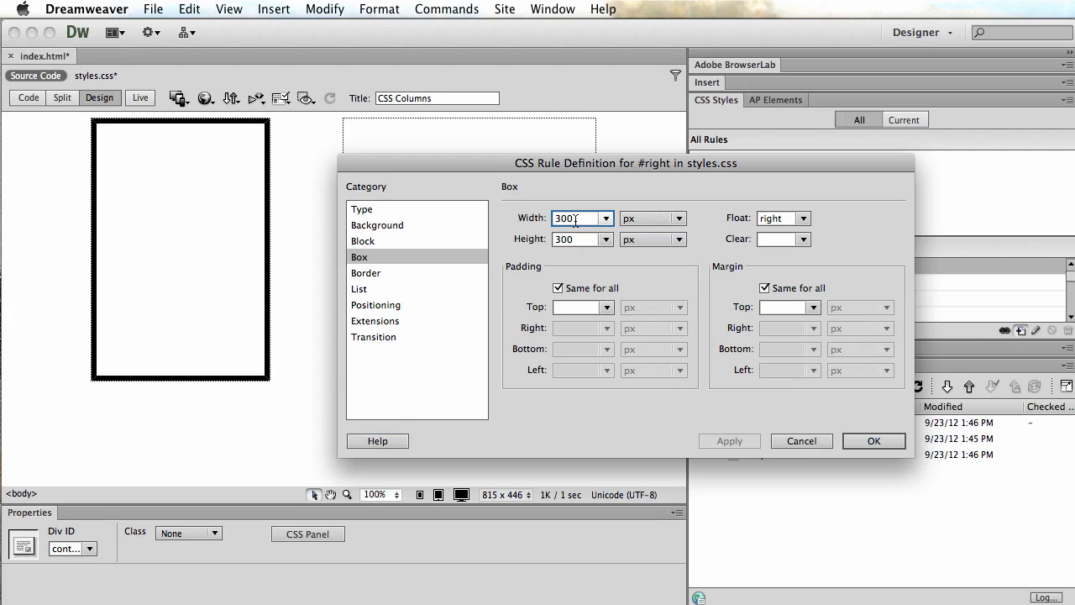
key(BackSpace)
key(BackSpace)
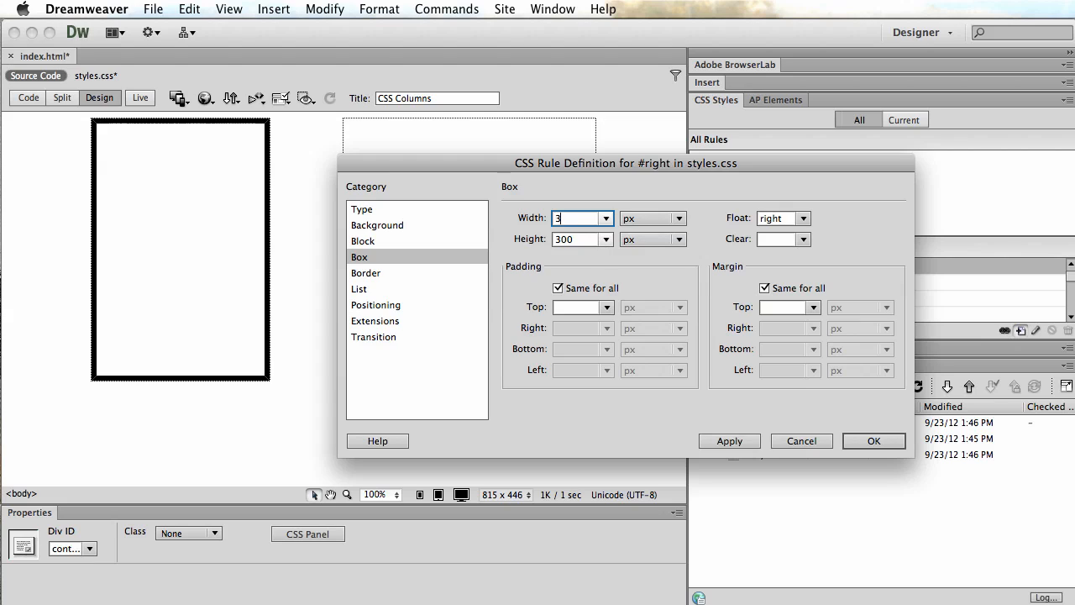
text(25)
click(722, 441)
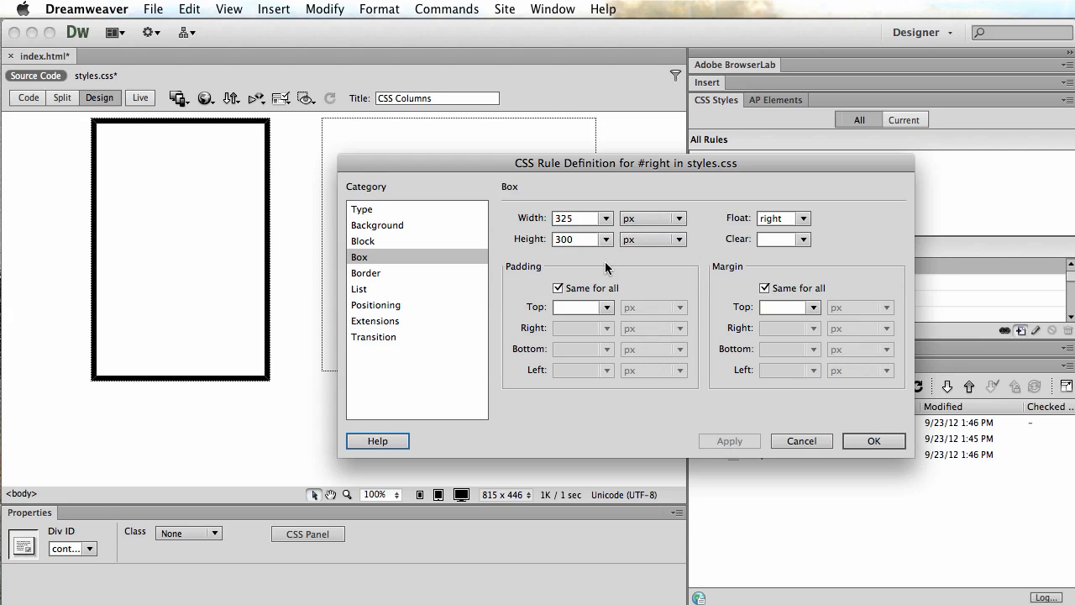
Set the box width of the #right rule to 350 px and apply it
click(577, 218)
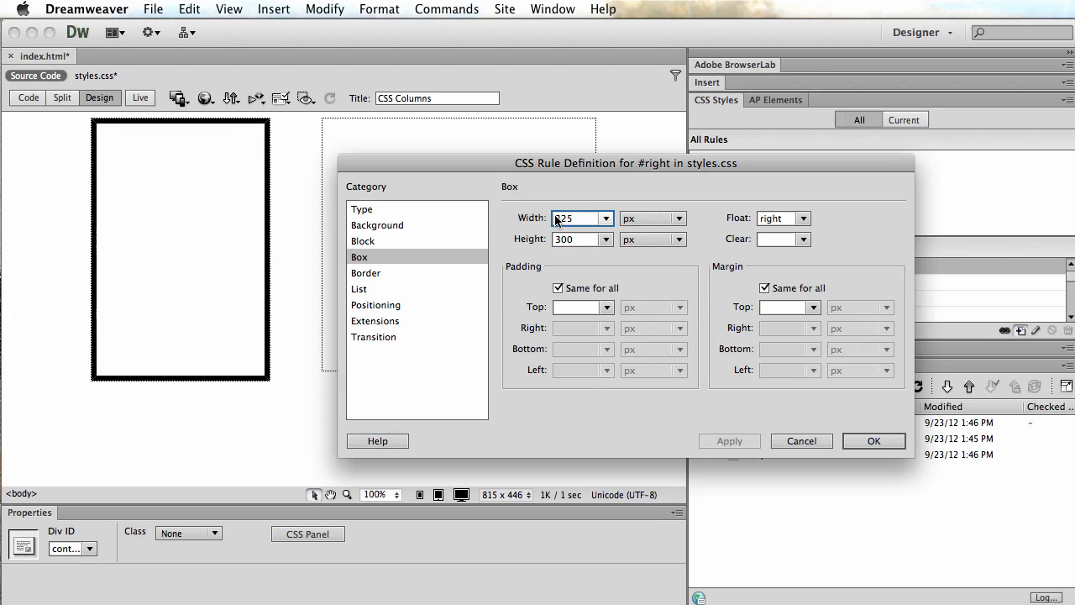
key(BackSpace)
key(BackSpace)
text(50)
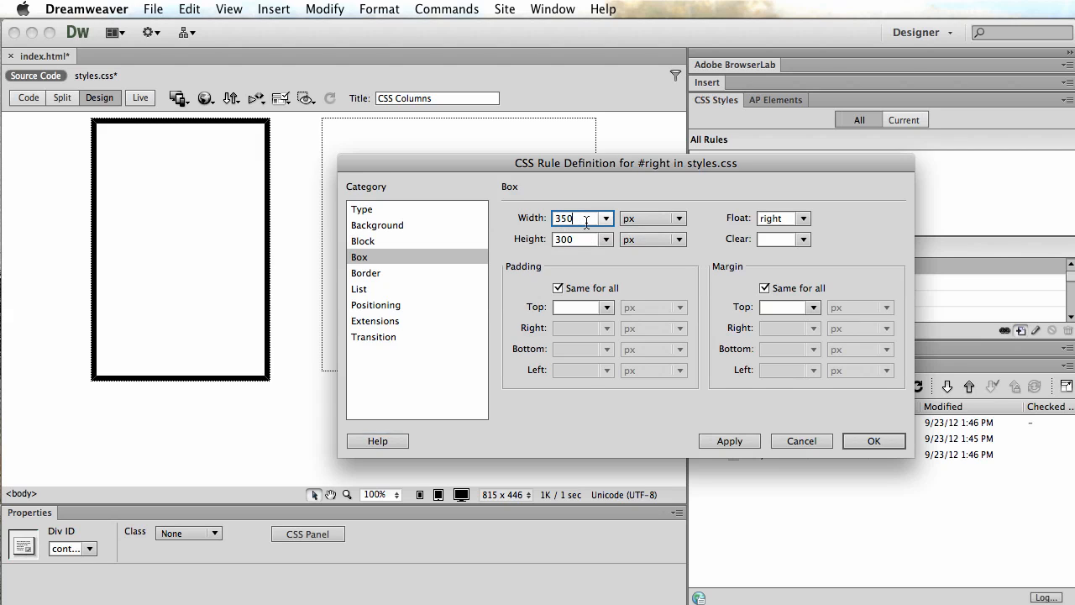
click(722, 437)
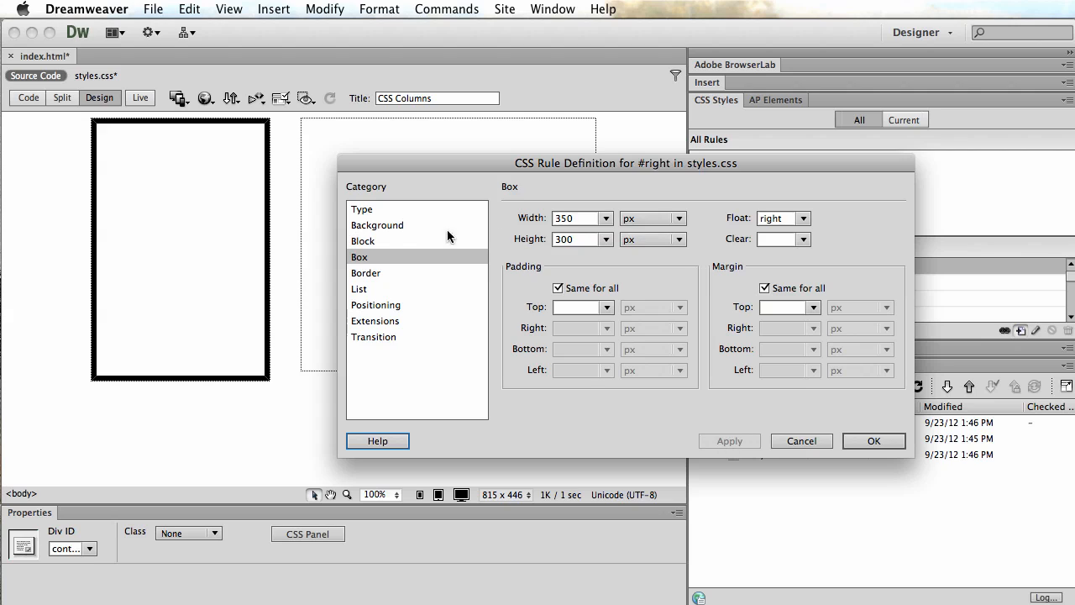
Give the #right rule a solid, thick border in #999 on all sides and apply it
click(396, 277)
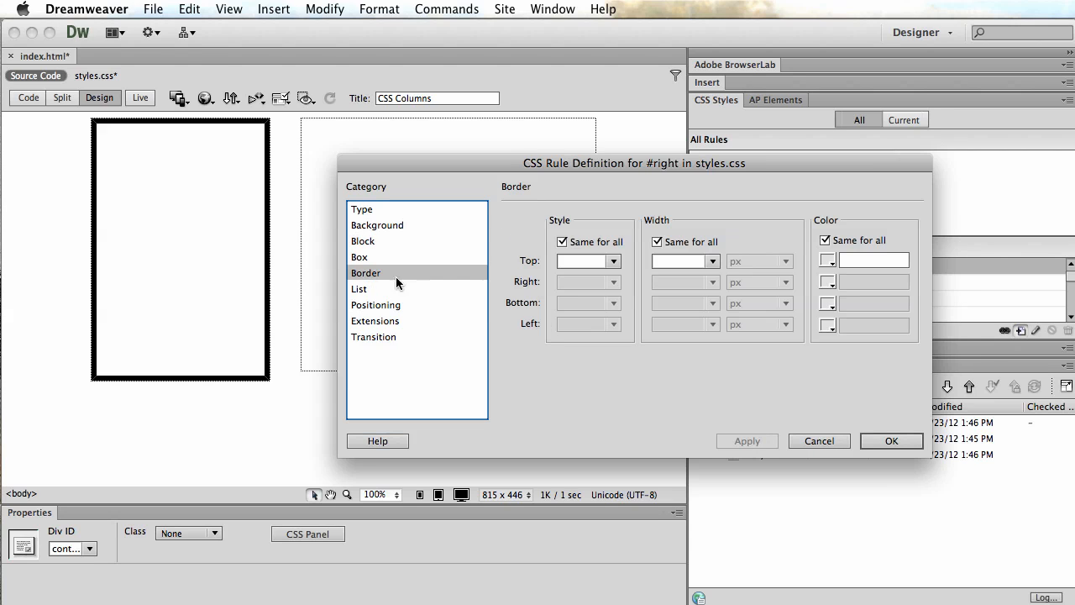
click(614, 261)
click(585, 334)
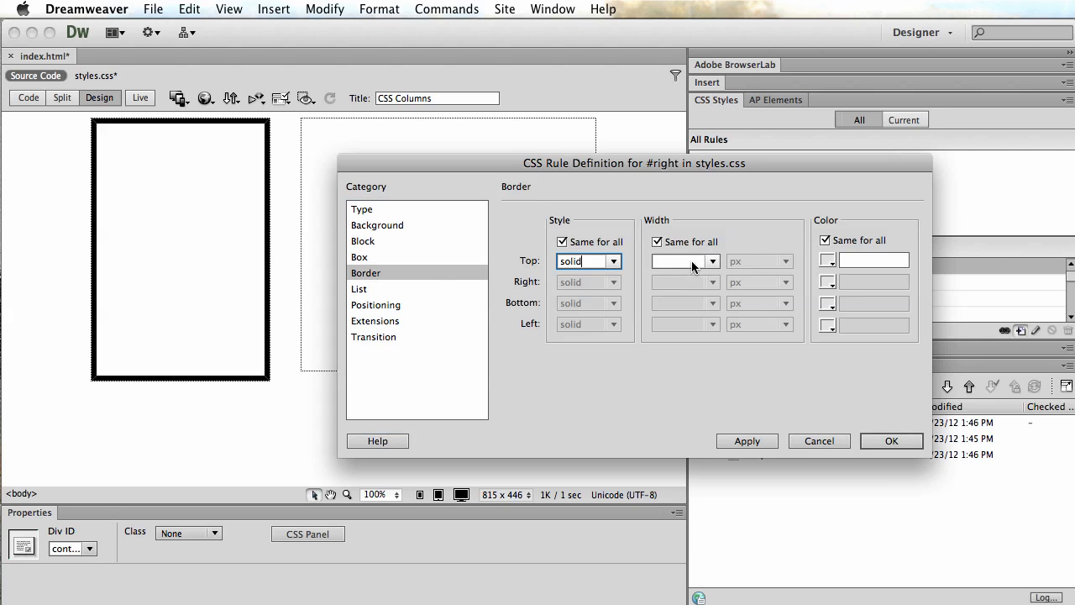
click(713, 261)
click(679, 314)
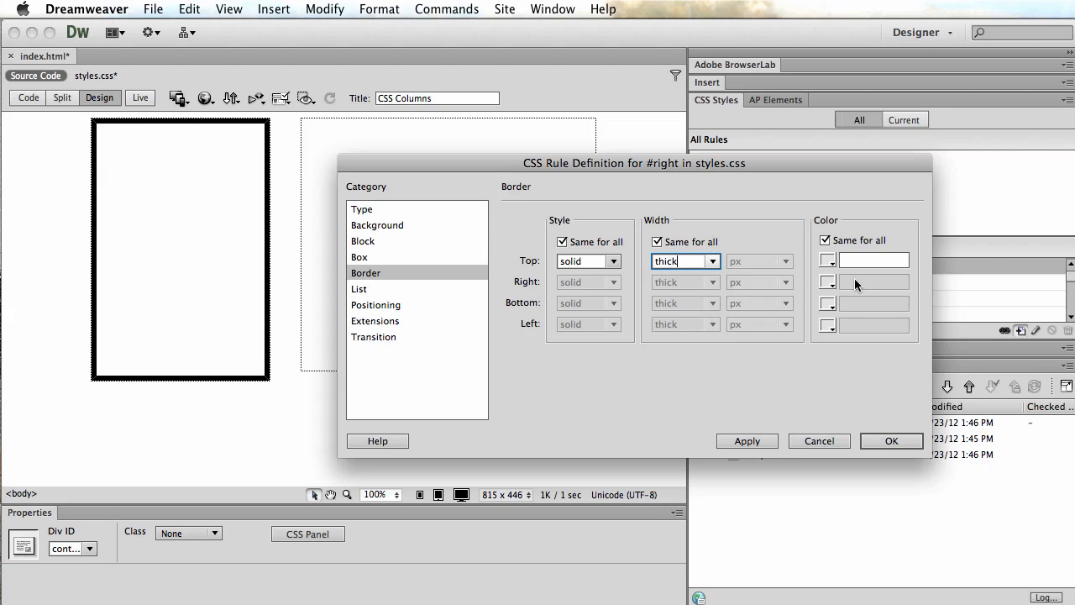
click(827, 260)
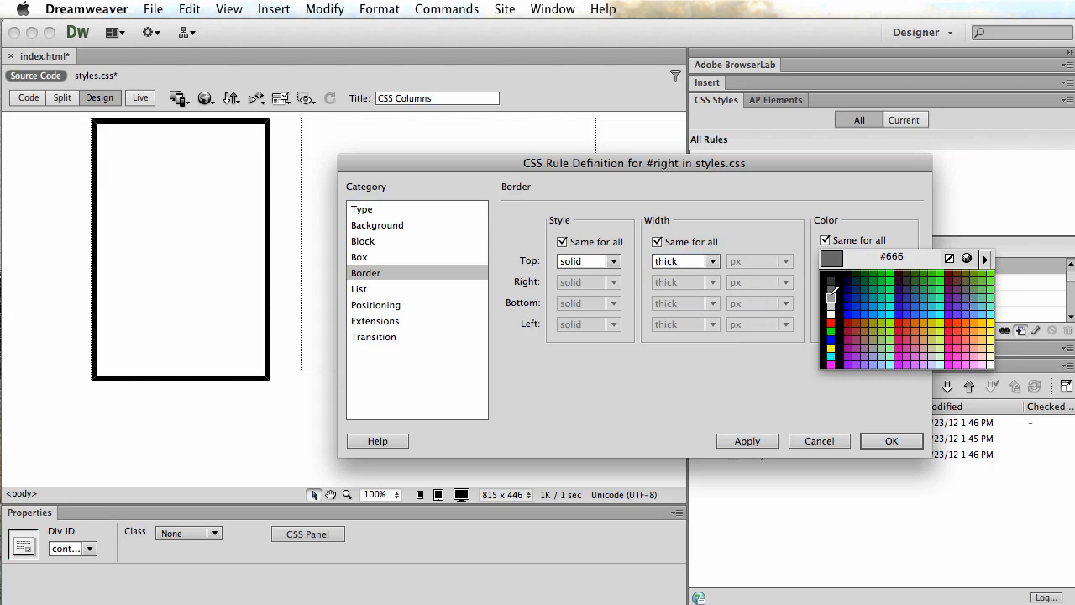
click(830, 299)
click(746, 441)
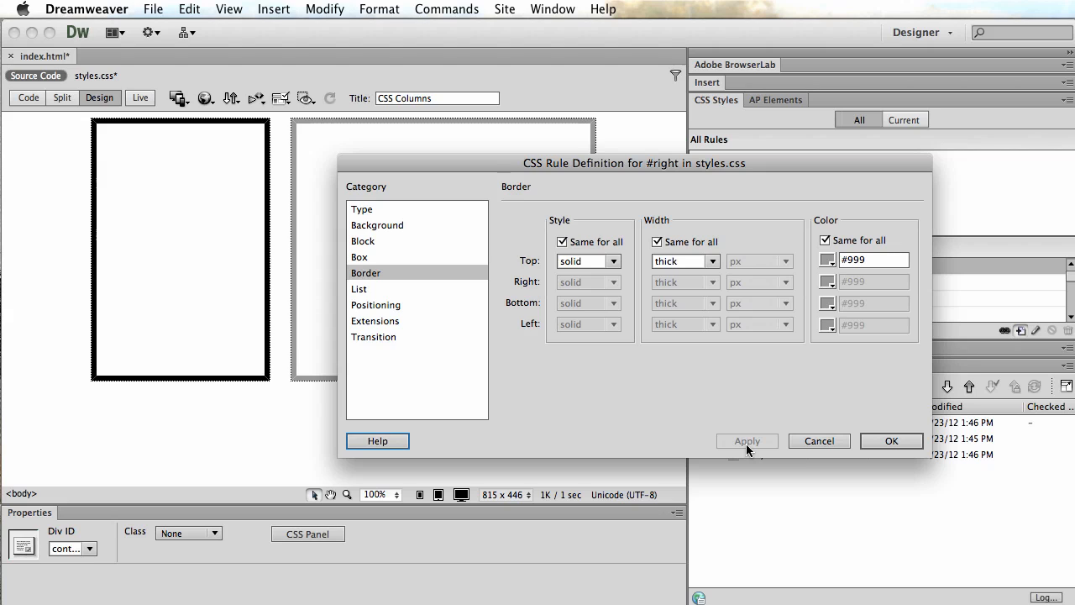
Set the #right rule's background colour to #69F, apply it and finish the rule definition
click(372, 223)
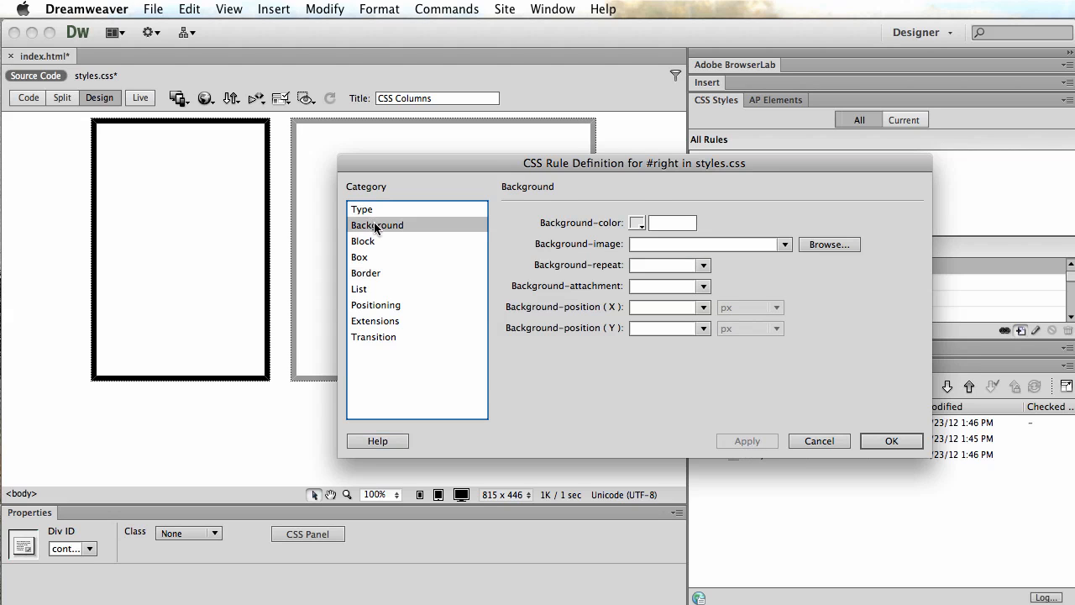
click(636, 223)
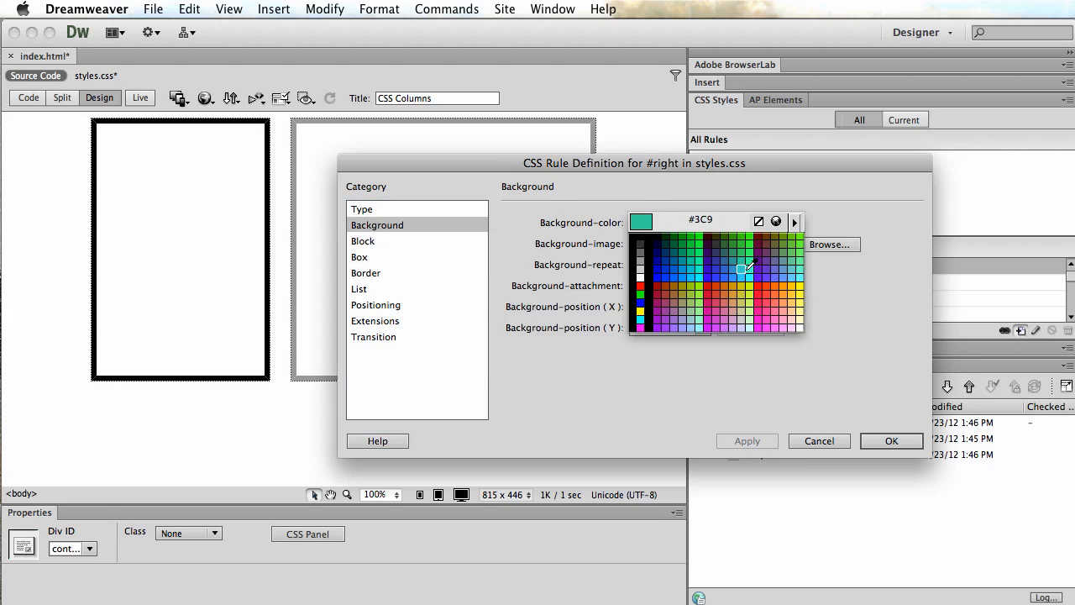
click(785, 274)
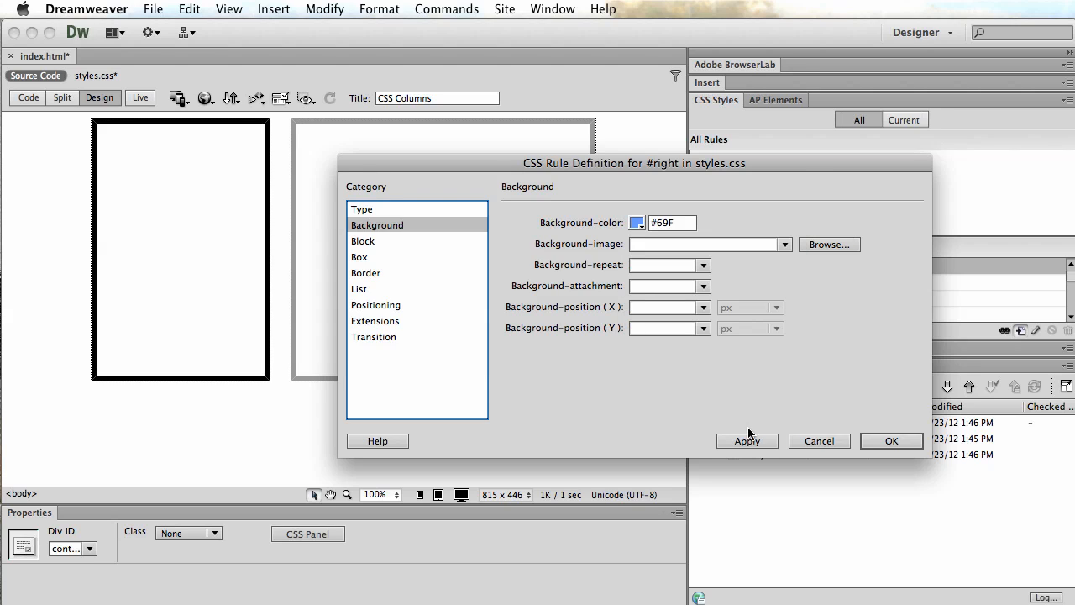
click(747, 442)
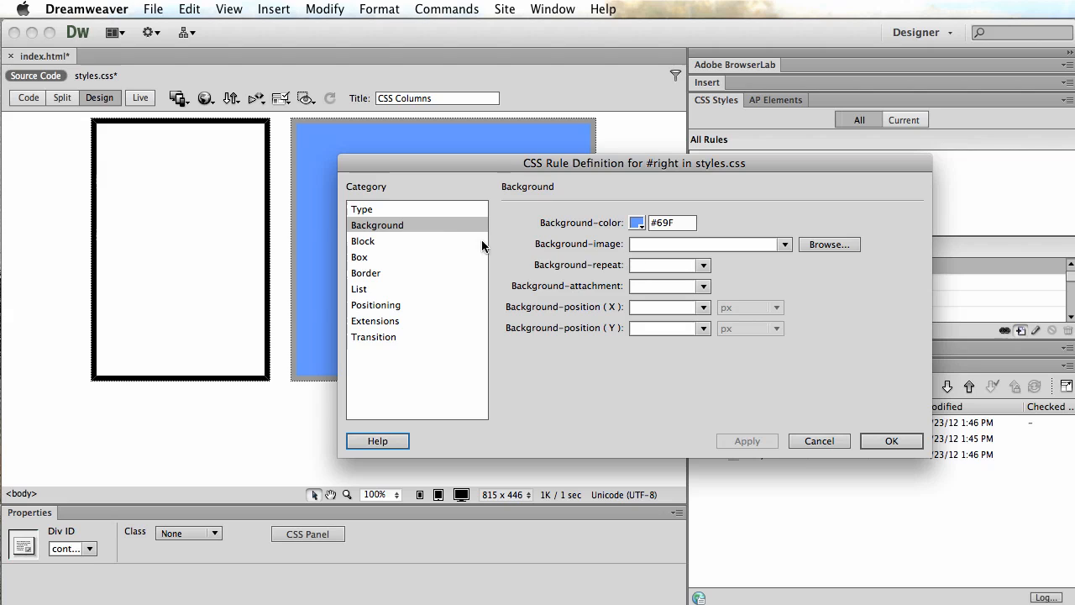
click(889, 439)
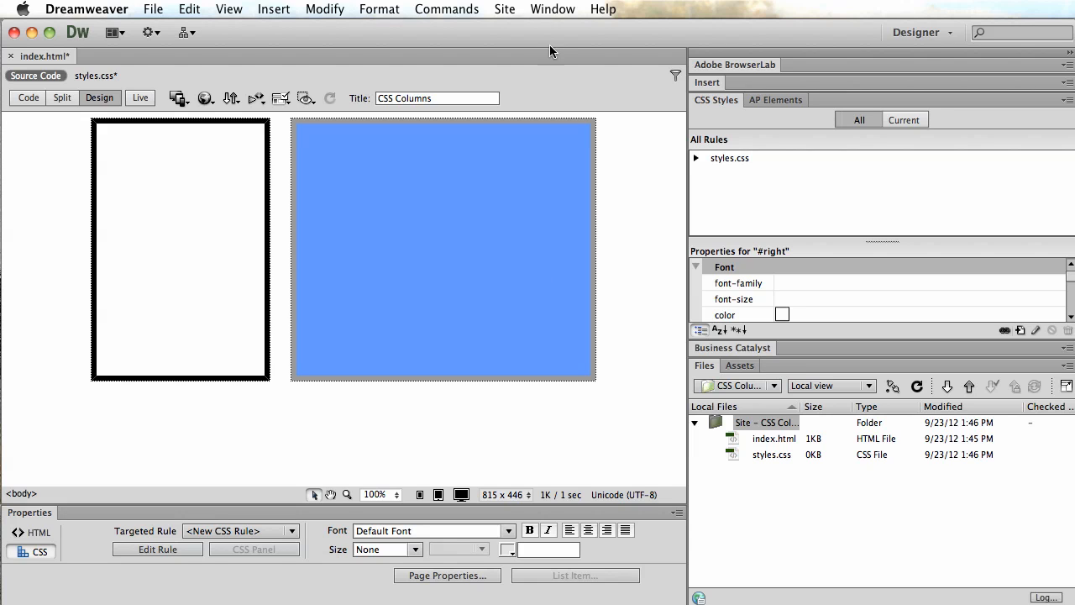
Save all open files and preview the page in Google Chrome
click(153, 8)
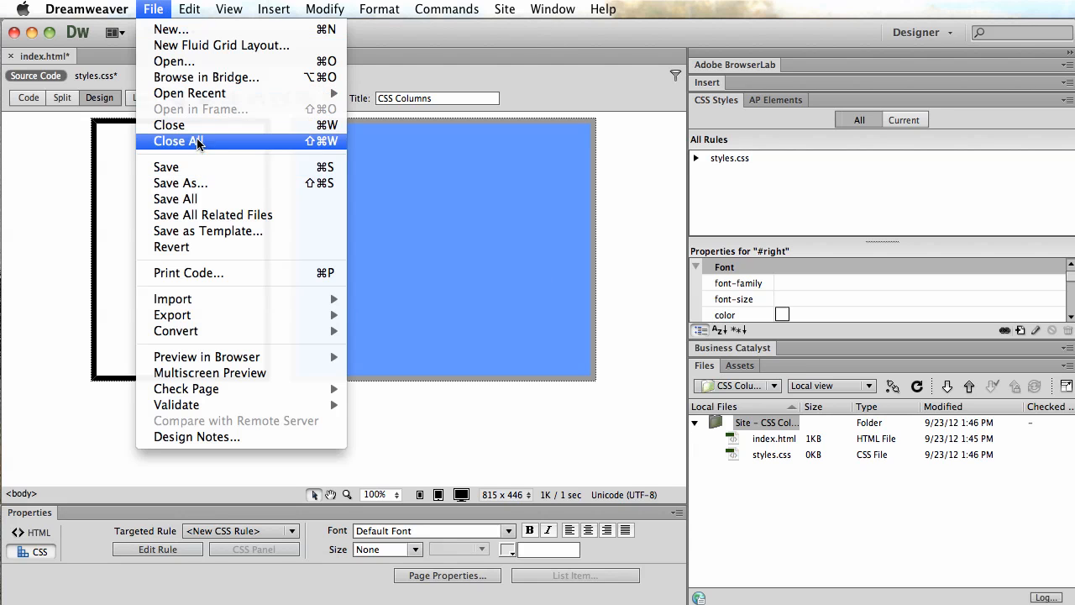
click(177, 199)
click(153, 8)
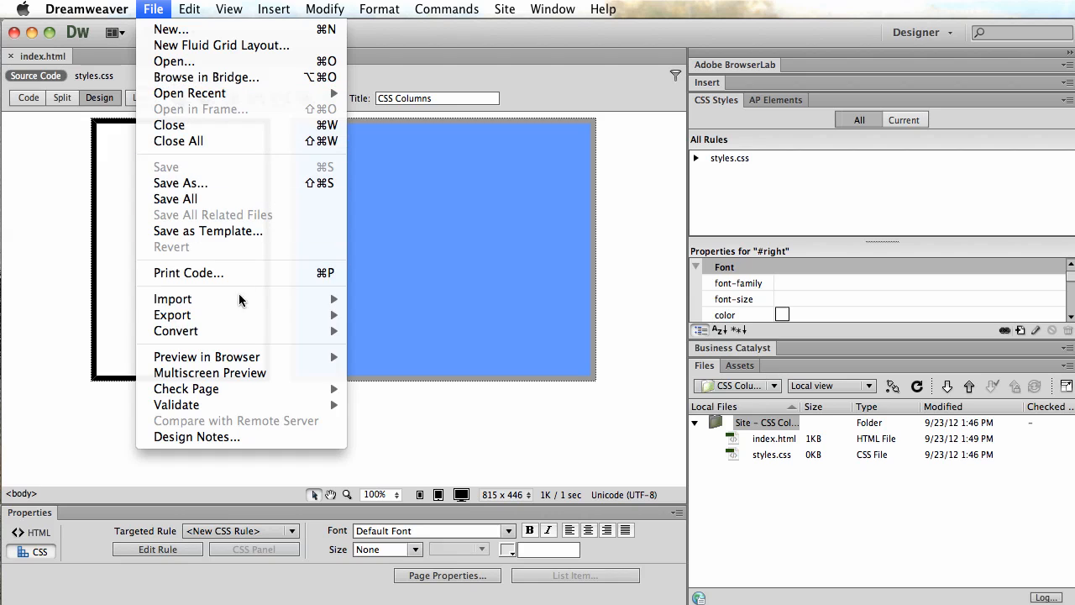
mouse_move(256, 357)
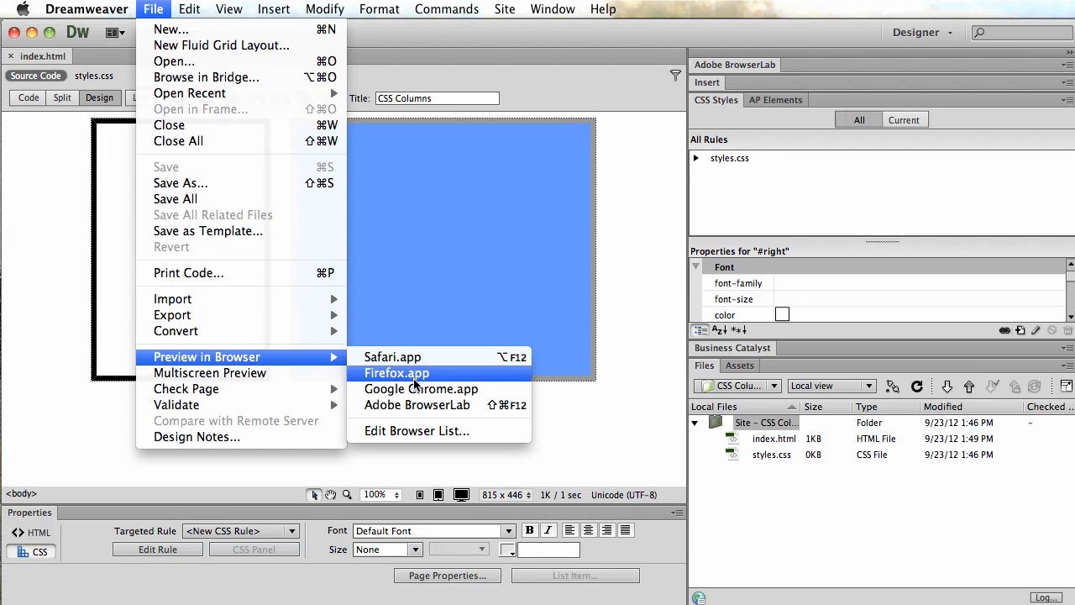
click(416, 389)
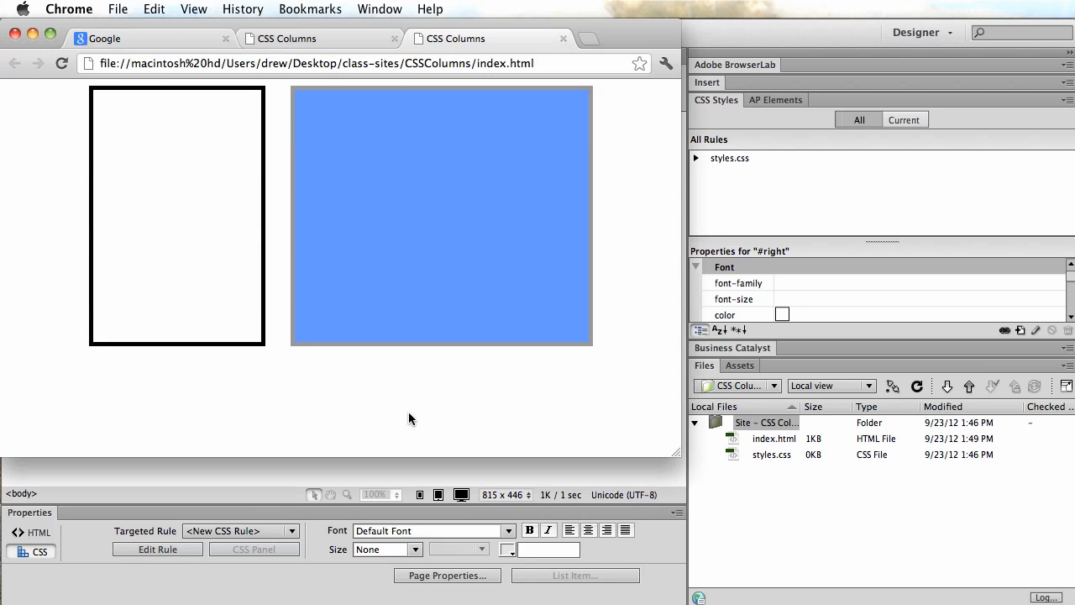
Enlarge the browser window to check how the two columns are centred, and return to Dreamweaver
drag(677, 453, 1046, 558)
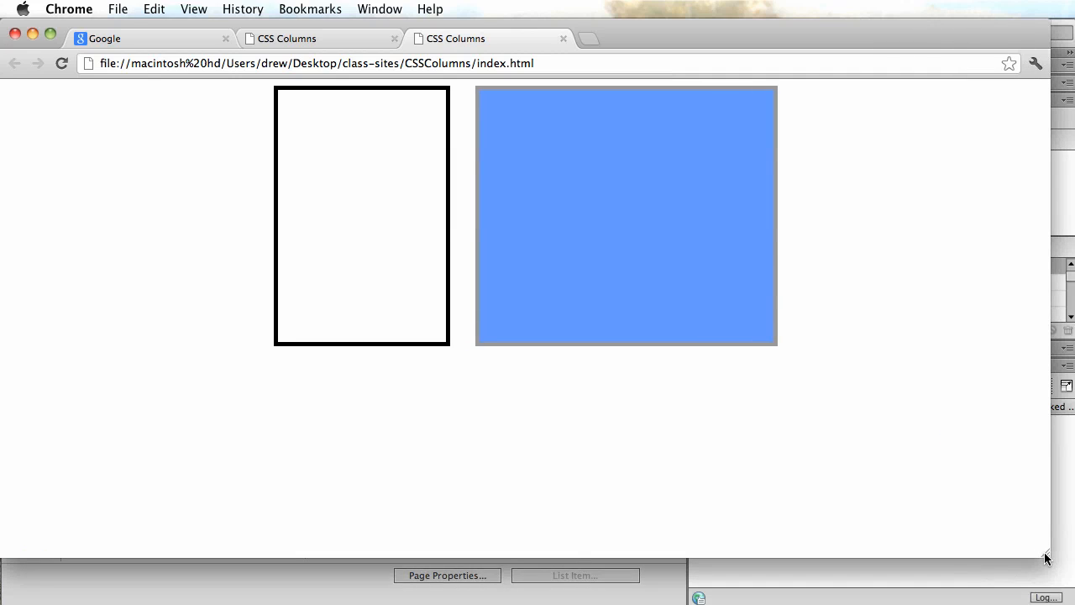
drag(1047, 558, 1013, 572)
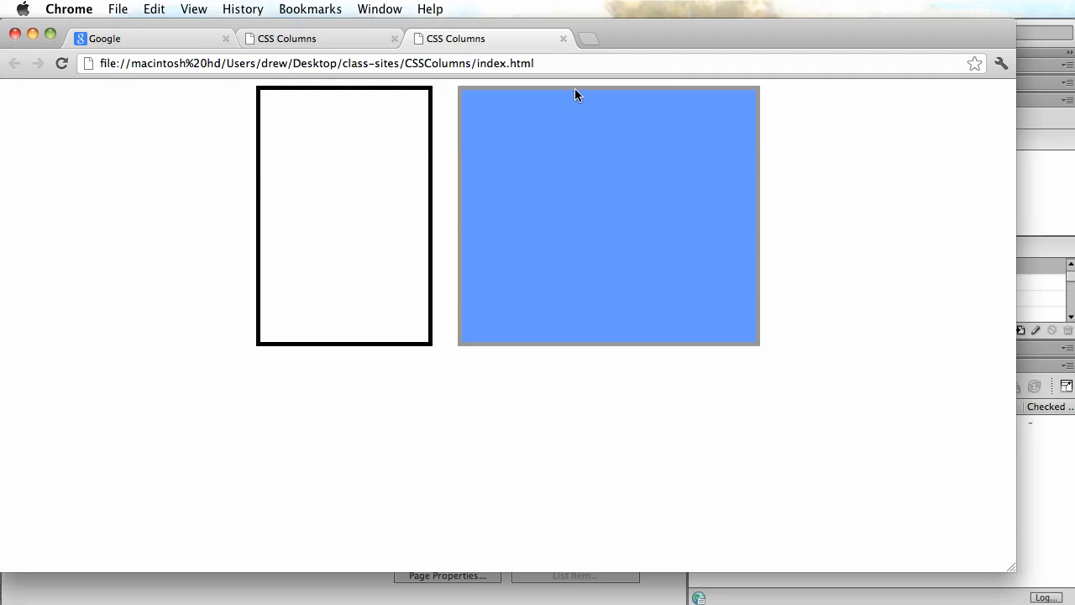
key(super+Tab)
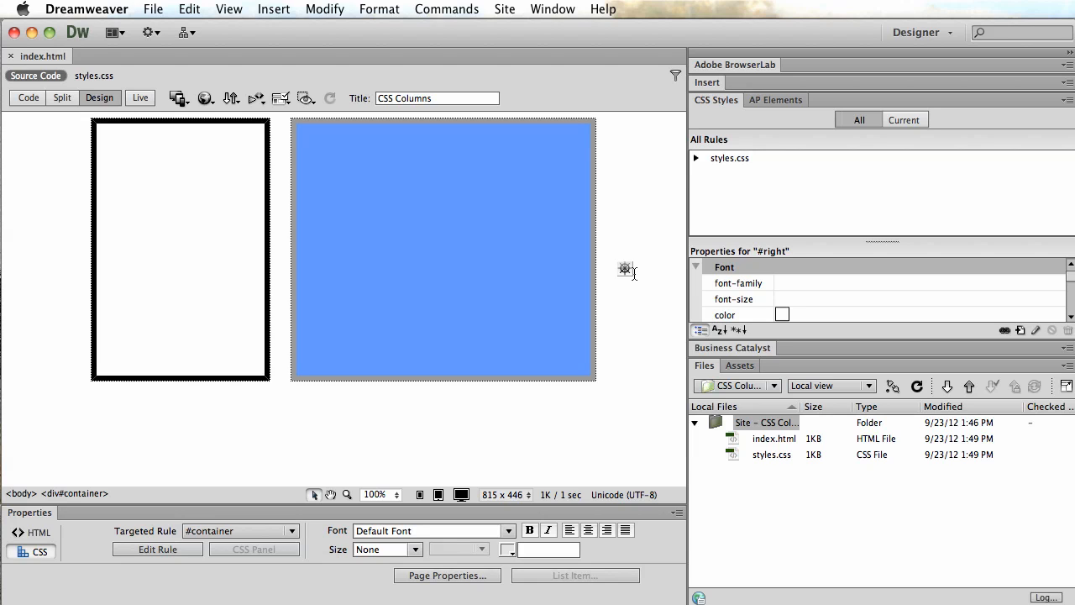
Examine the container div's markup in index.html and the #container, #left and #right rules in styles.css, ending in Design view
click(29, 98)
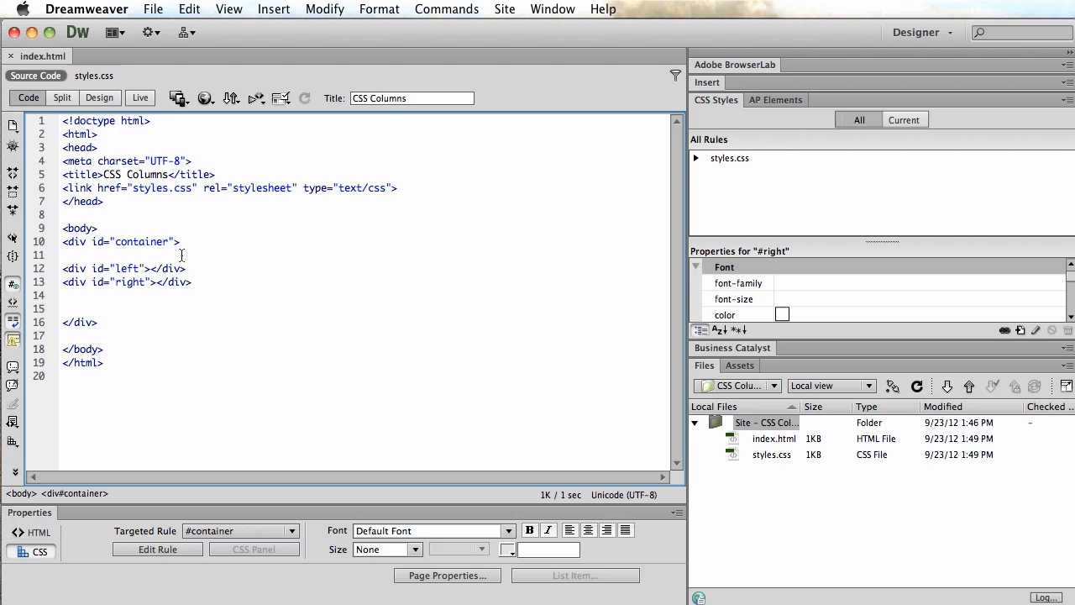
drag(126, 326, 46, 244)
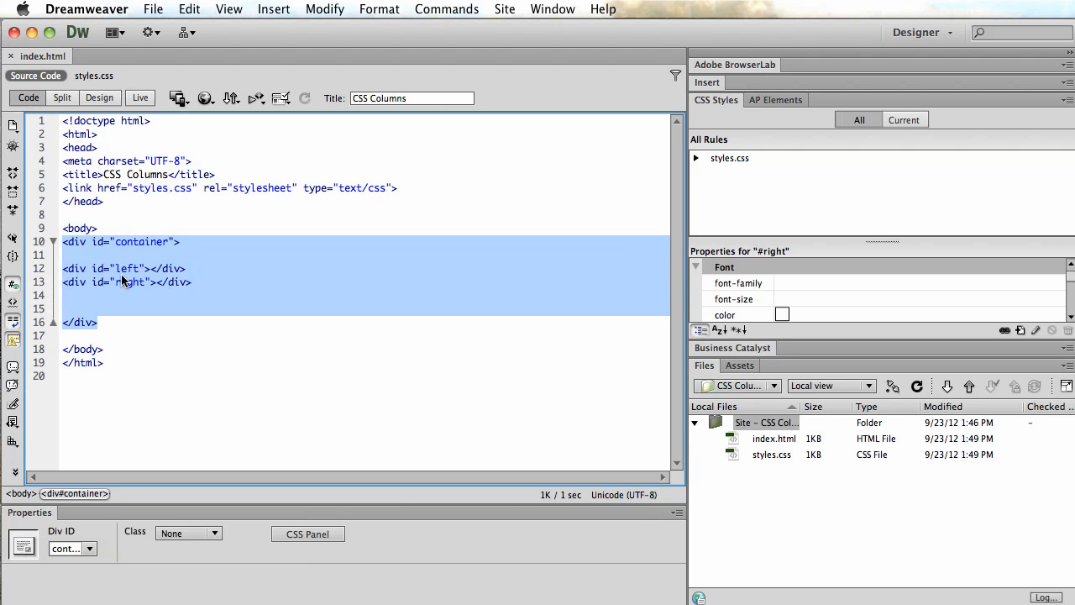
click(100, 78)
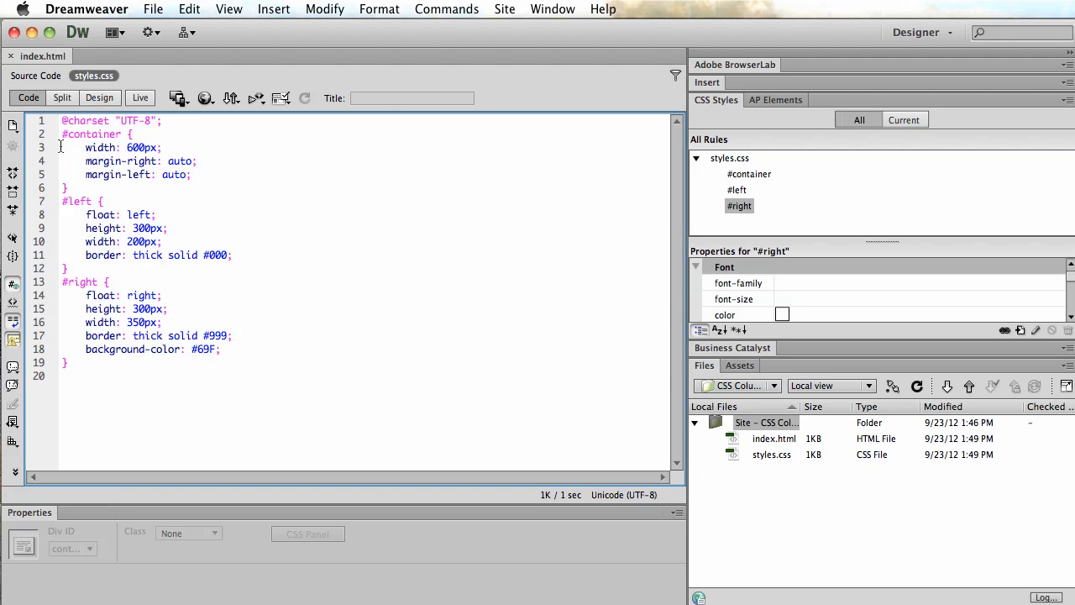
drag(62, 135, 218, 166)
drag(235, 173, 195, 166)
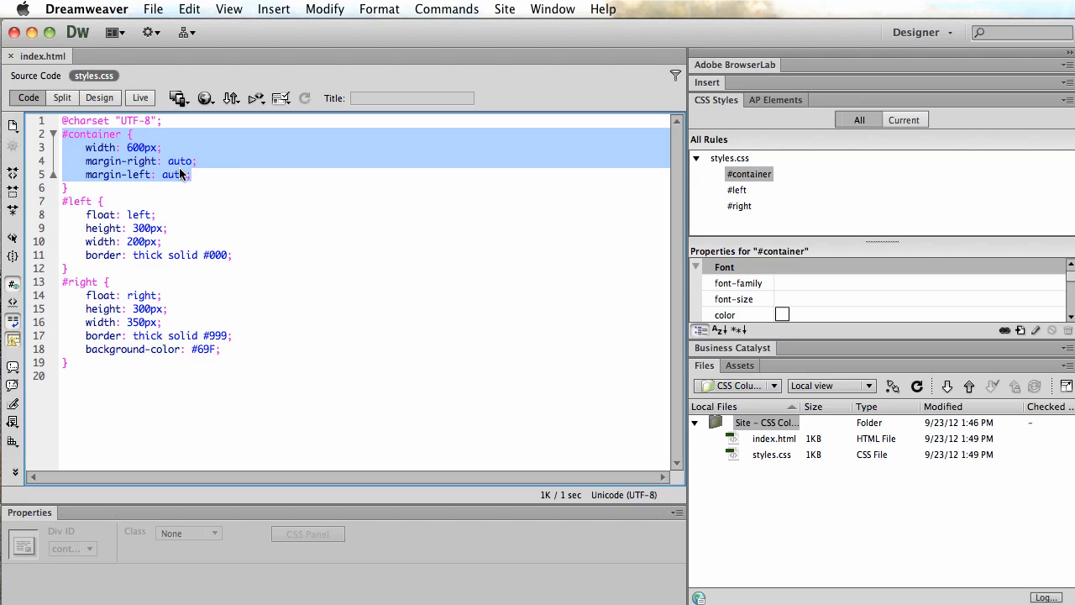
click(131, 151)
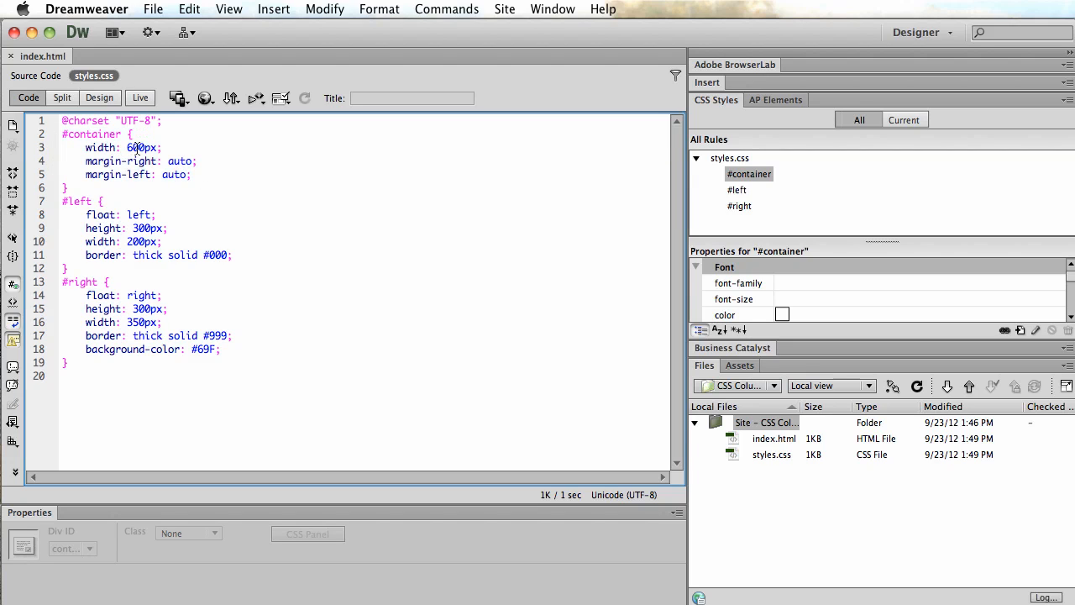
click(133, 228)
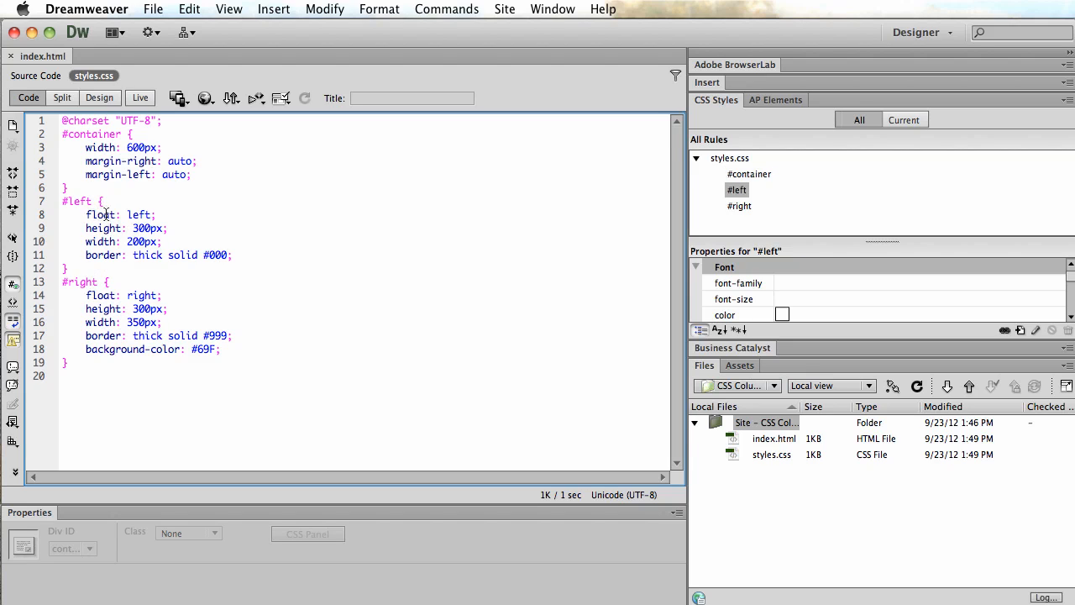
drag(96, 299, 153, 299)
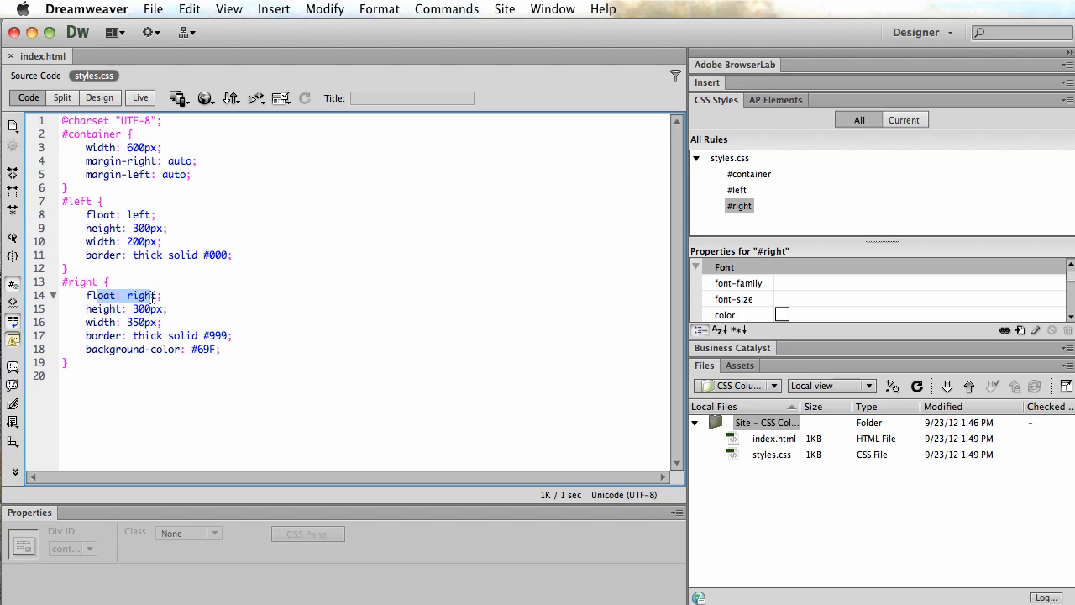
click(157, 299)
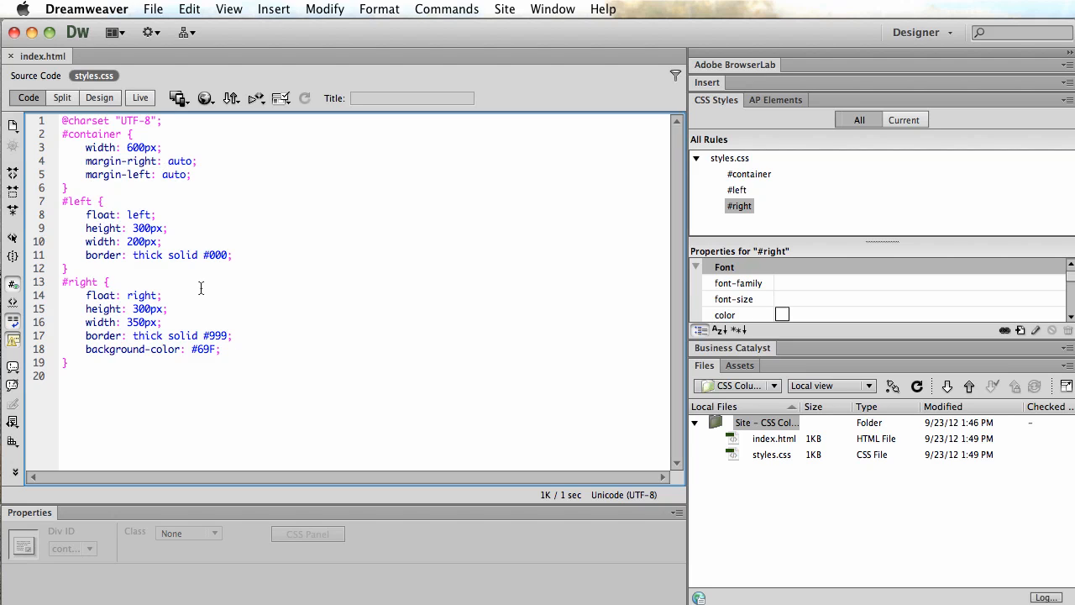
click(99, 98)
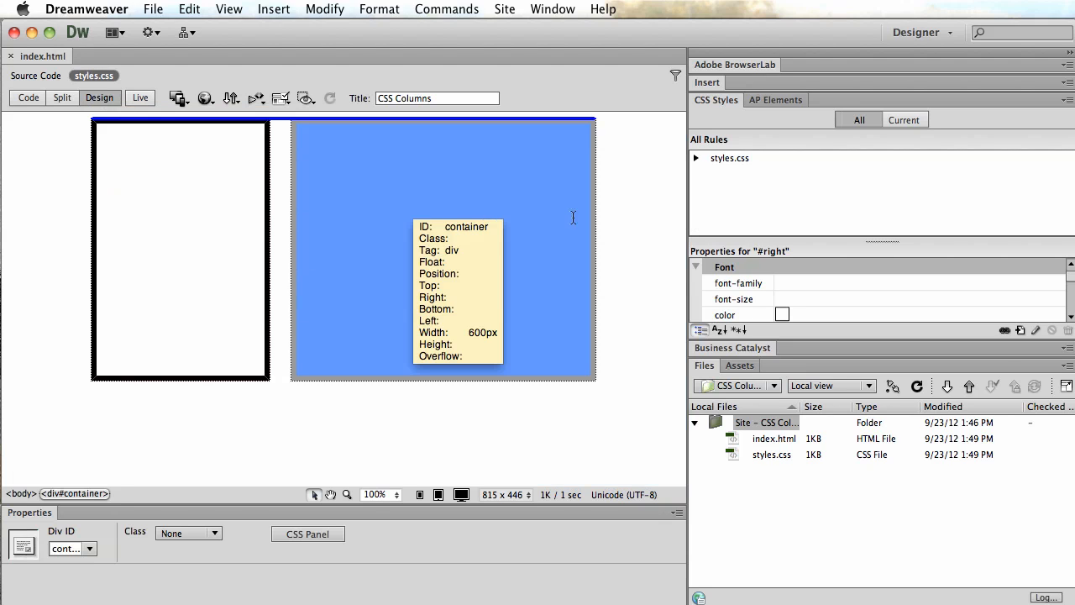